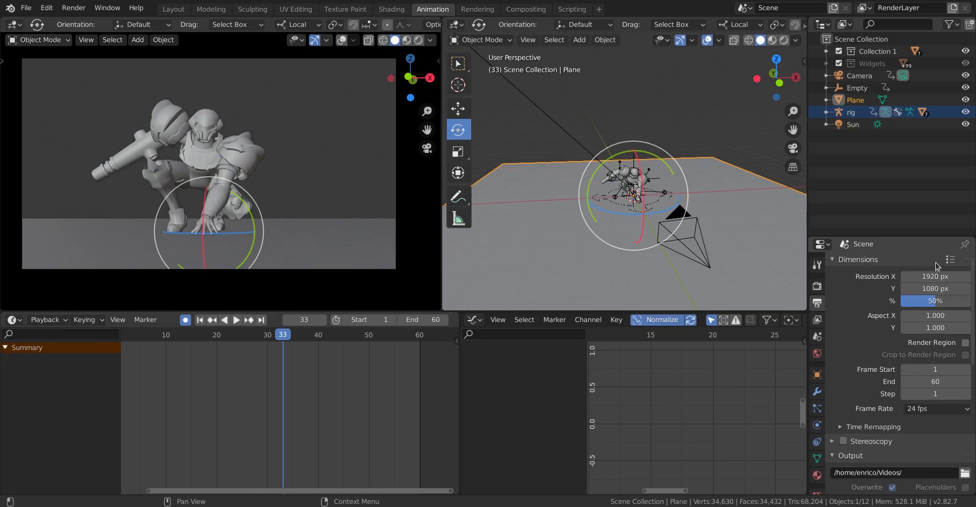
Step: Examine the available presets for the render dimensions
click(942, 262)
click(951, 260)
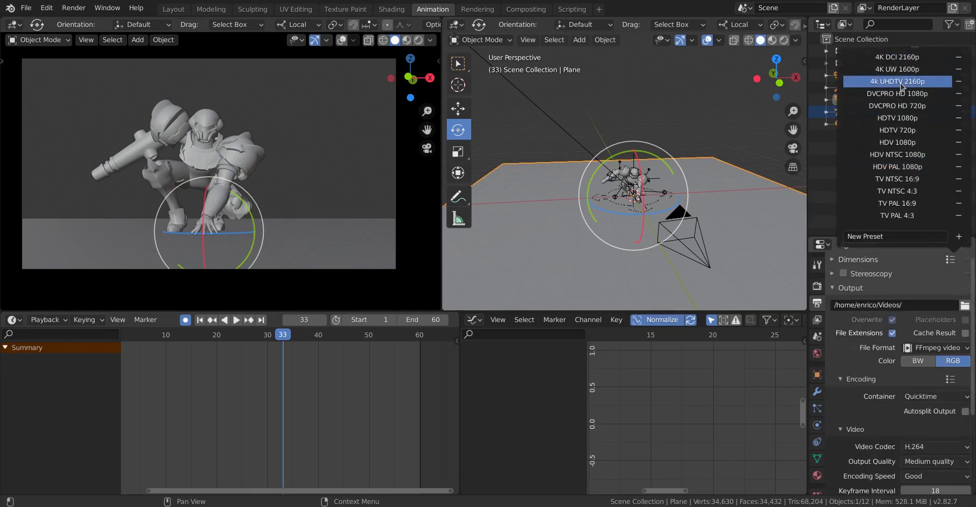
click(834, 260)
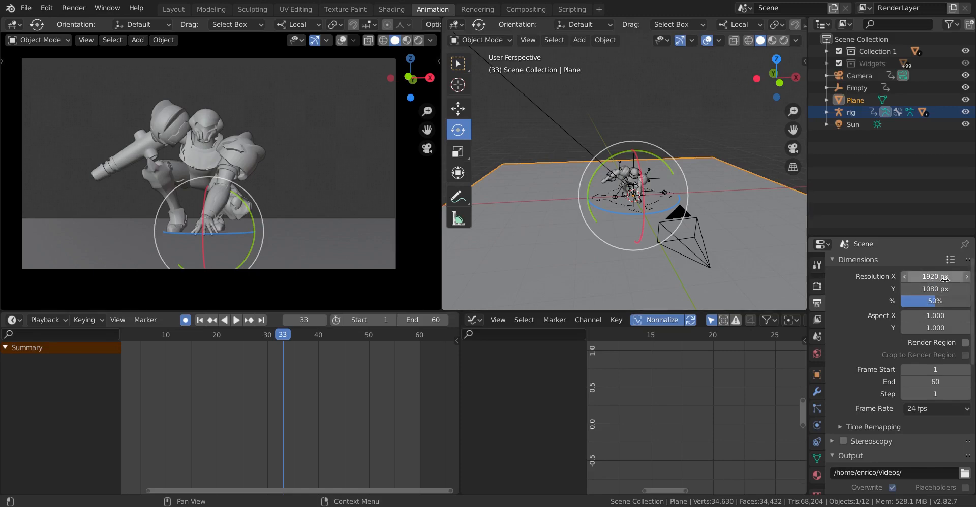
Step: Raise the render resolution scale to 100% and set it back to 50%
drag(930, 303, 958, 304)
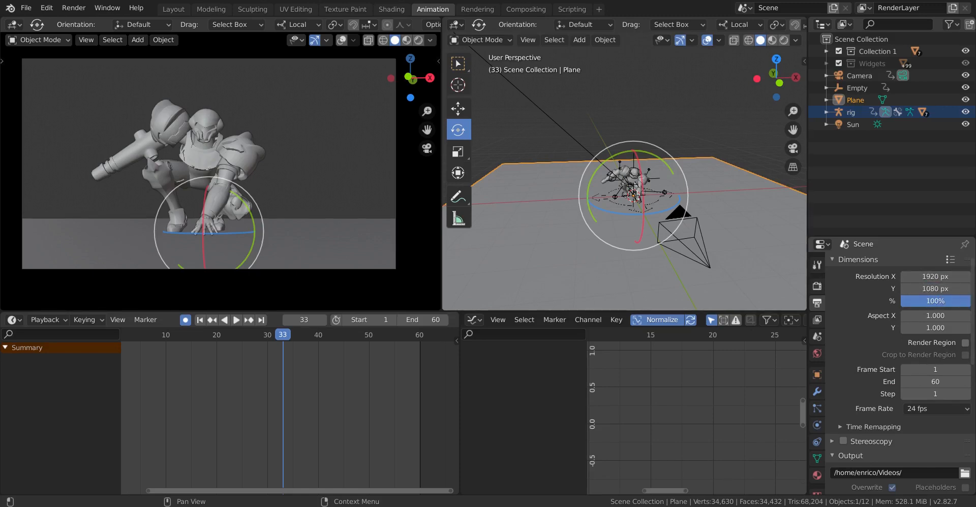
click(941, 302)
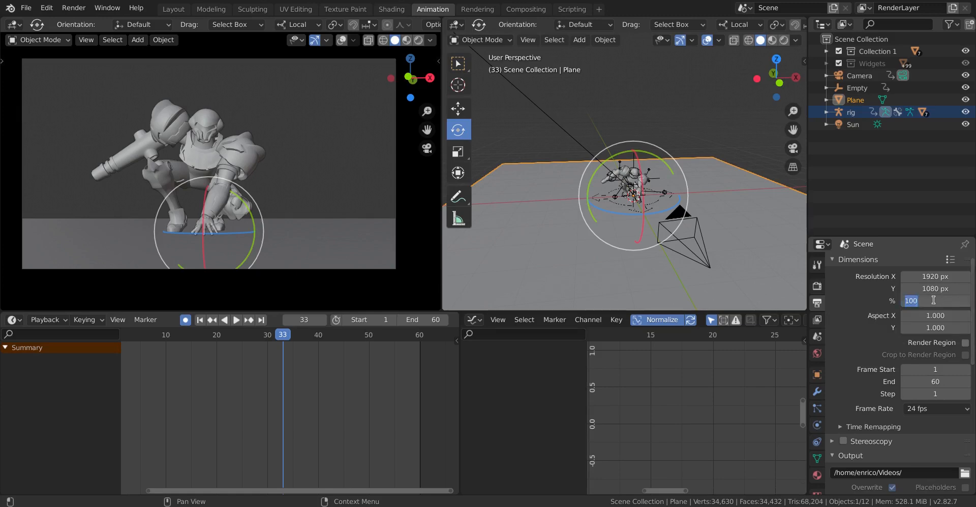
text(50)
key(Return)
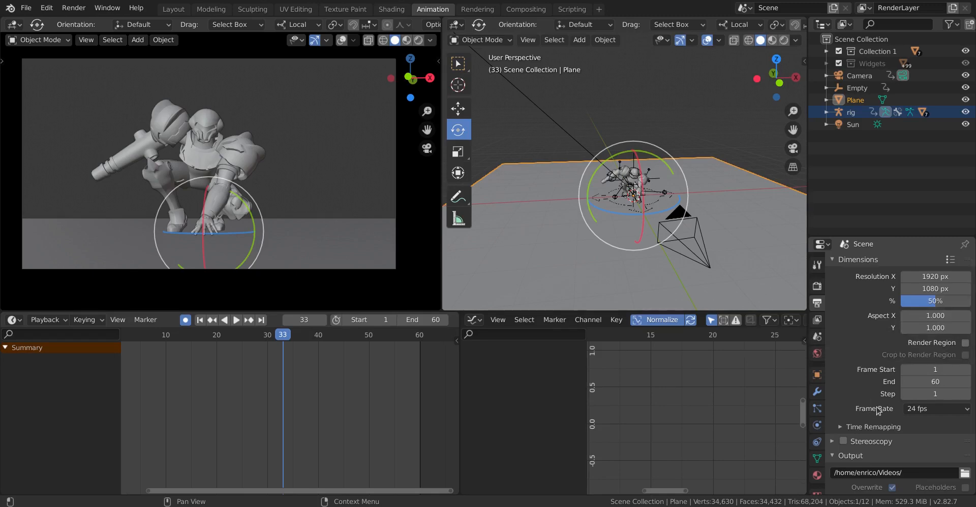
Step: Check the render output folder in the file browser and leave without choosing a new location
scroll(871, 407, down, 3)
scroll(859, 401, down, 3)
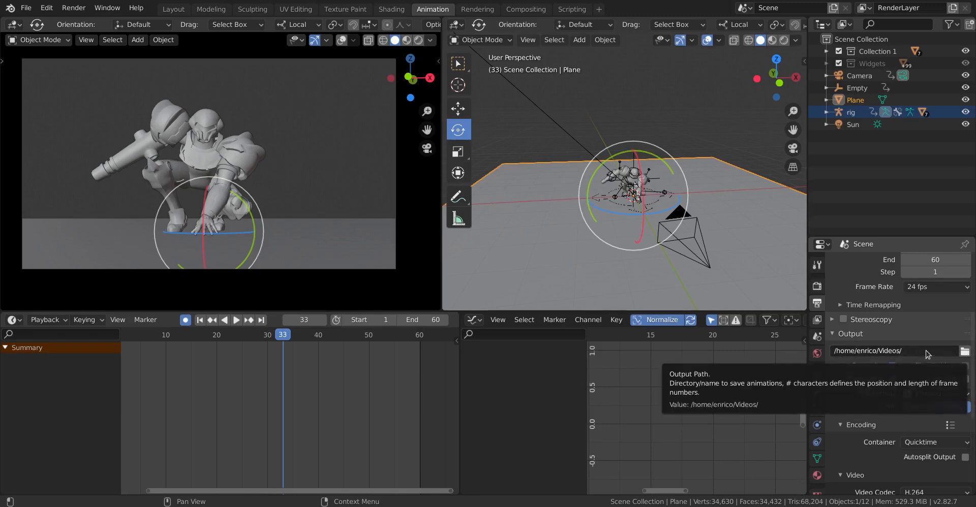
click(964, 351)
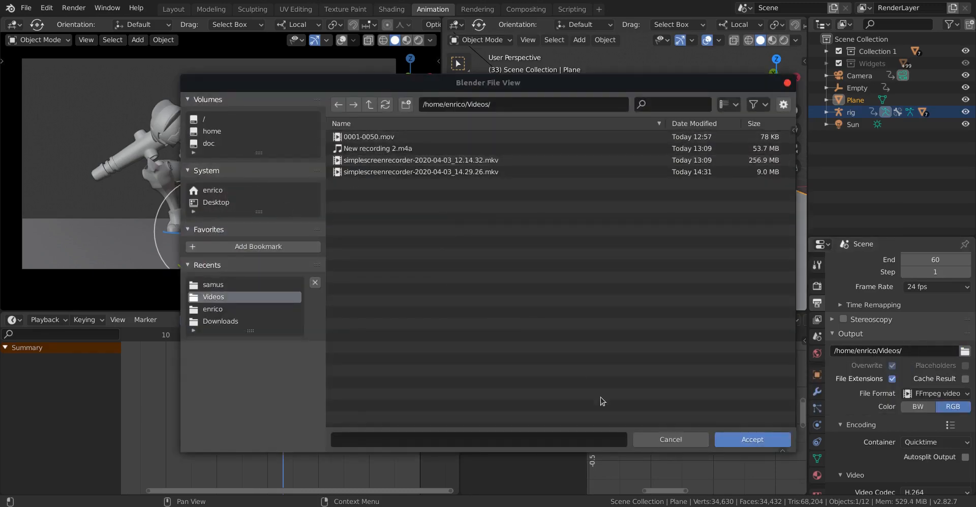
click(670, 440)
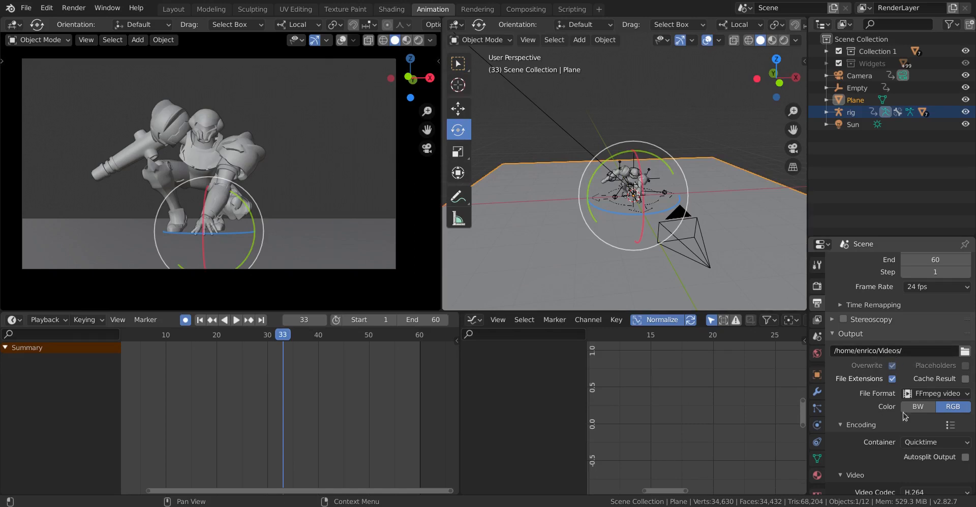
Step: Select FFmpeg video as the file format for the render output
click(964, 395)
click(935, 396)
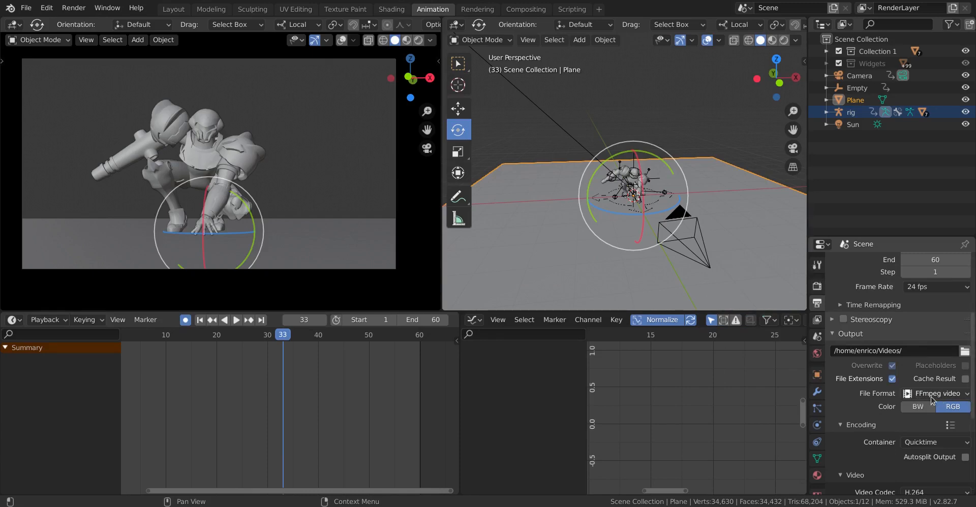
click(931, 394)
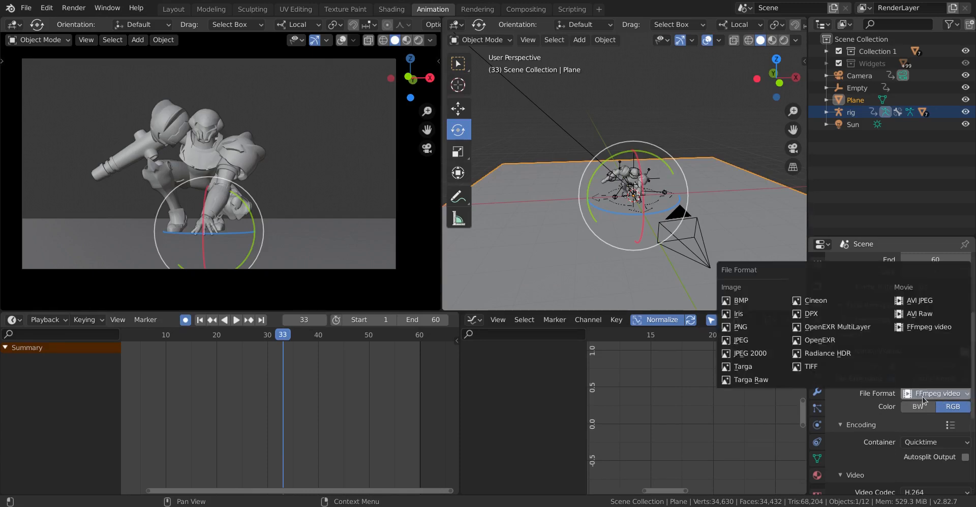
click(922, 396)
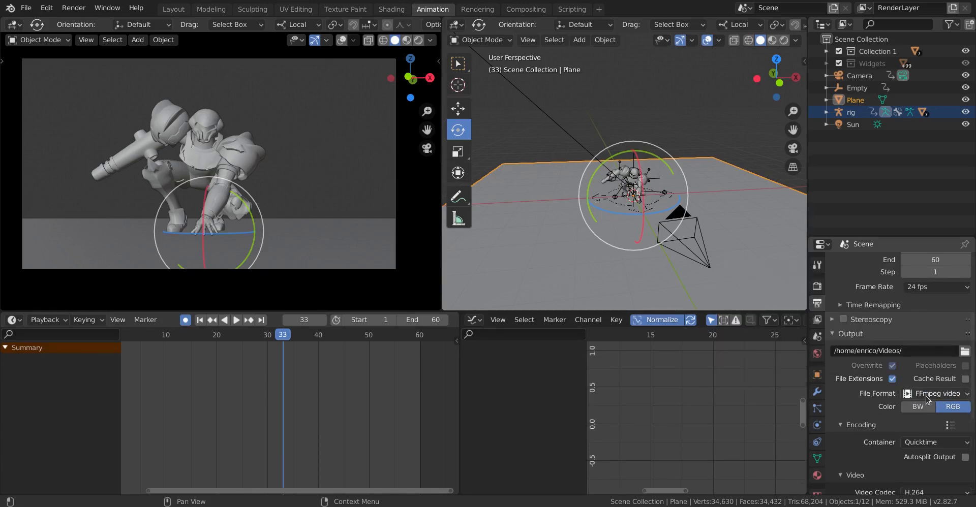
click(926, 398)
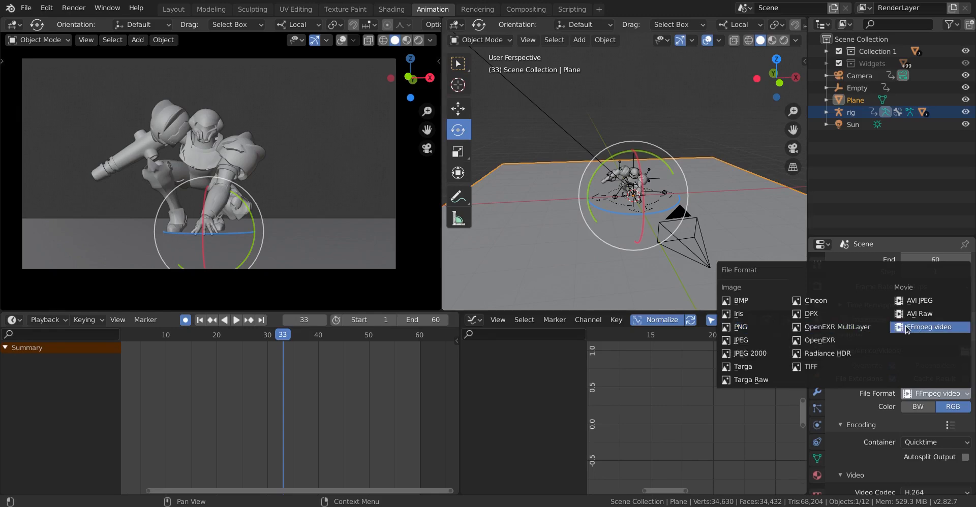
click(941, 328)
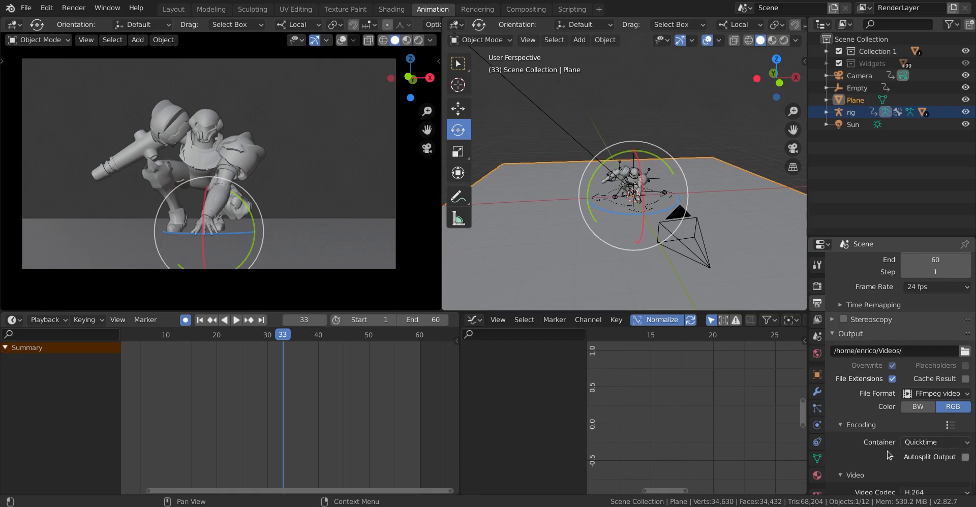
Step: Try AC3 as the audio codec in the encoding settings and switch it back to MP3
scroll(889, 454, down, 2)
scroll(912, 402, down, 3)
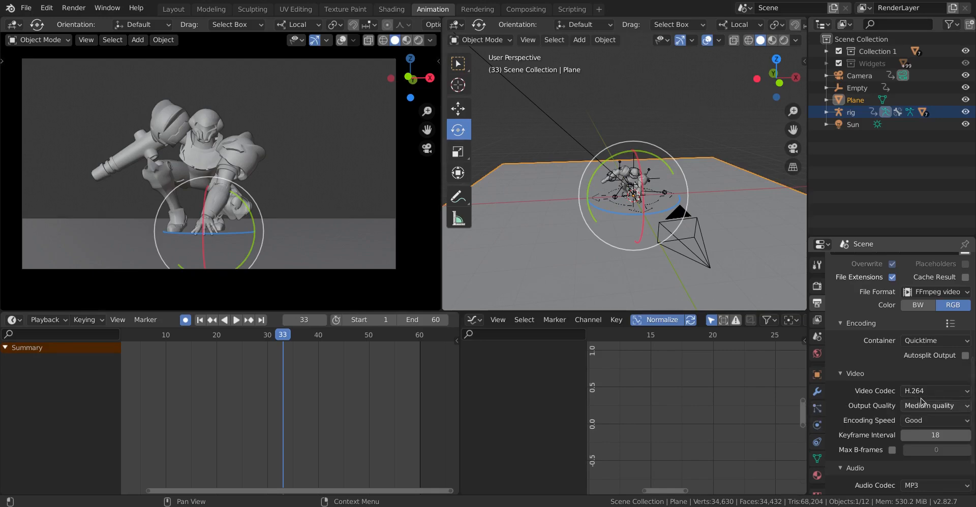
scroll(849, 439, down, 3)
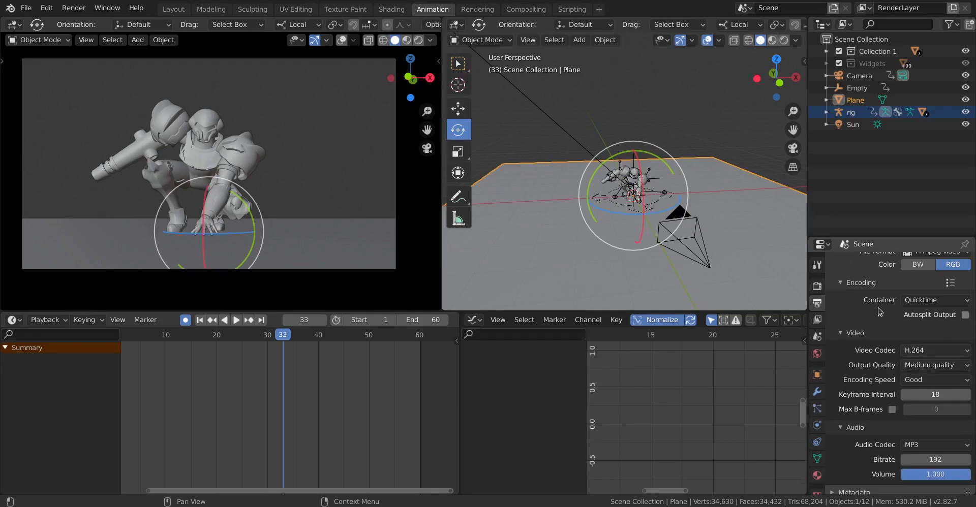
click(909, 426)
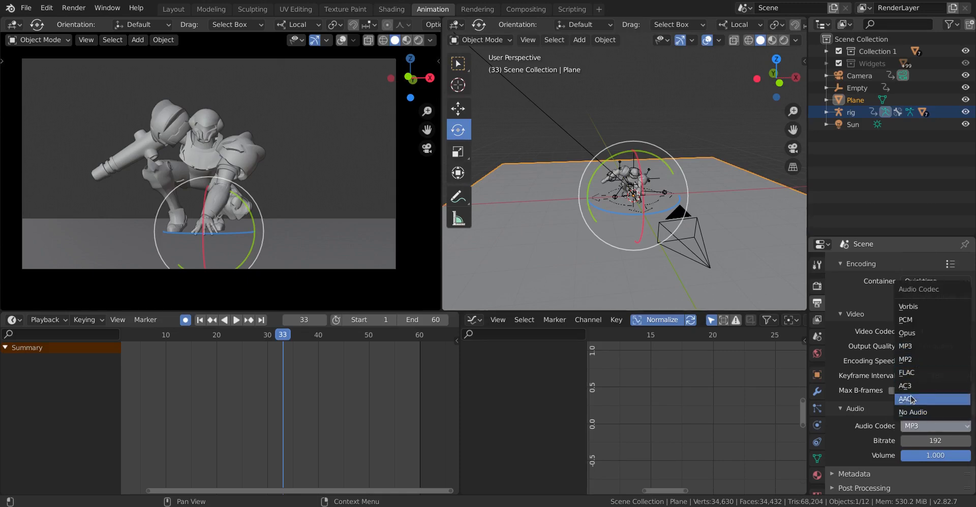
click(906, 386)
click(916, 428)
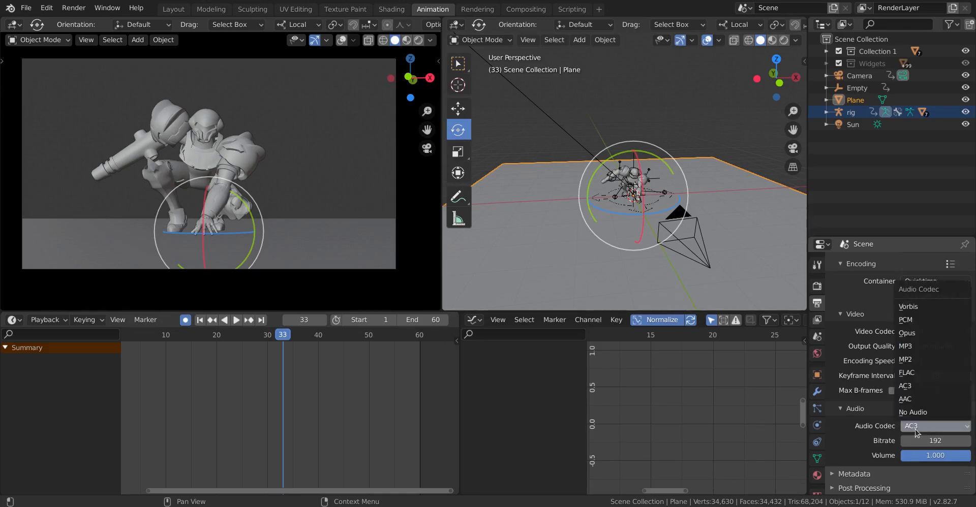
click(915, 347)
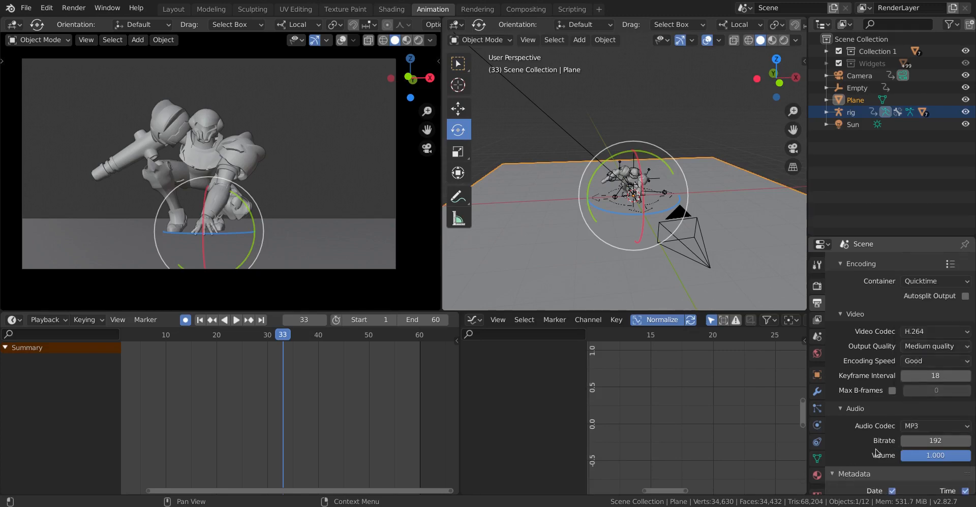
Step: Include the hostname among the fields saved in the render metadata
click(843, 474)
scroll(865, 457, down, 3)
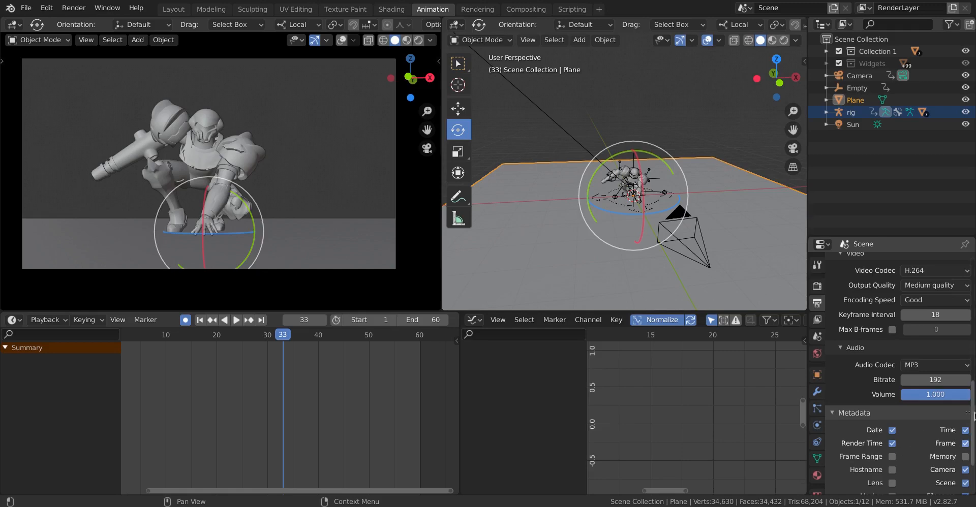
click(965, 443)
scroll(969, 451, down, 2)
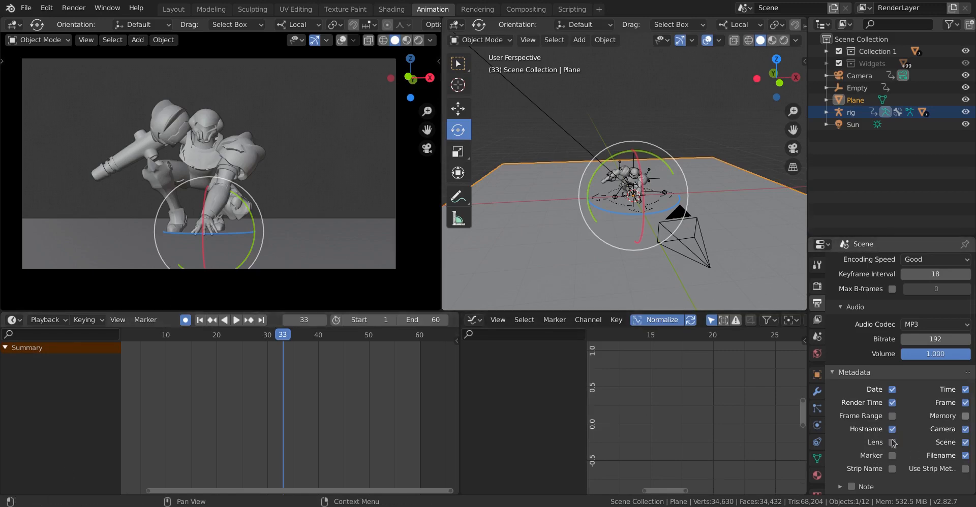
scroll(893, 394, down, 1)
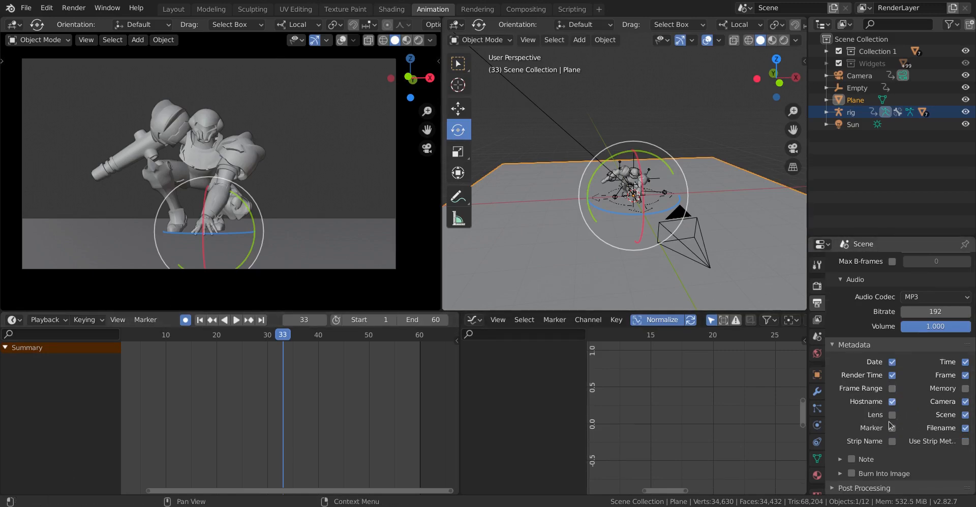
Step: Enable the metadata note and enter "Playblast_test" as its text
click(851, 460)
click(856, 462)
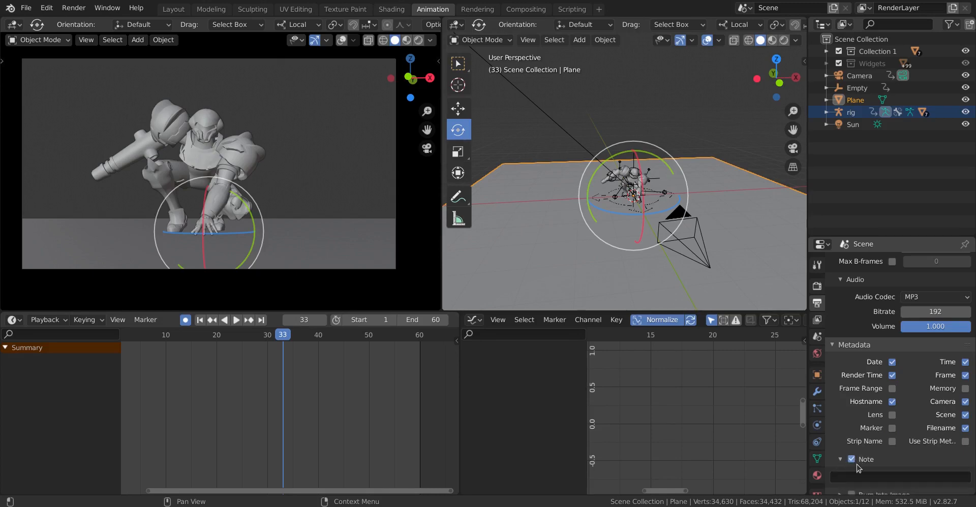
click(857, 476)
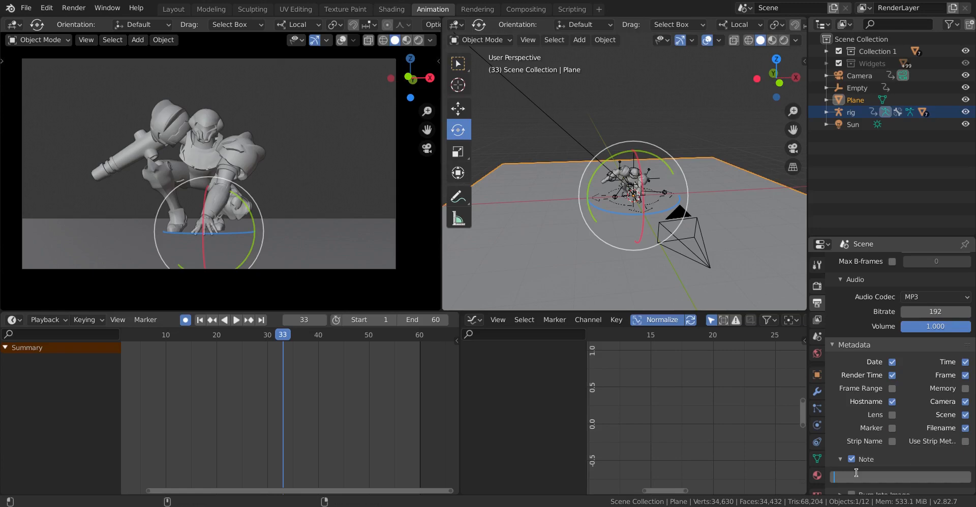
text(Playblast_test)
key(Return)
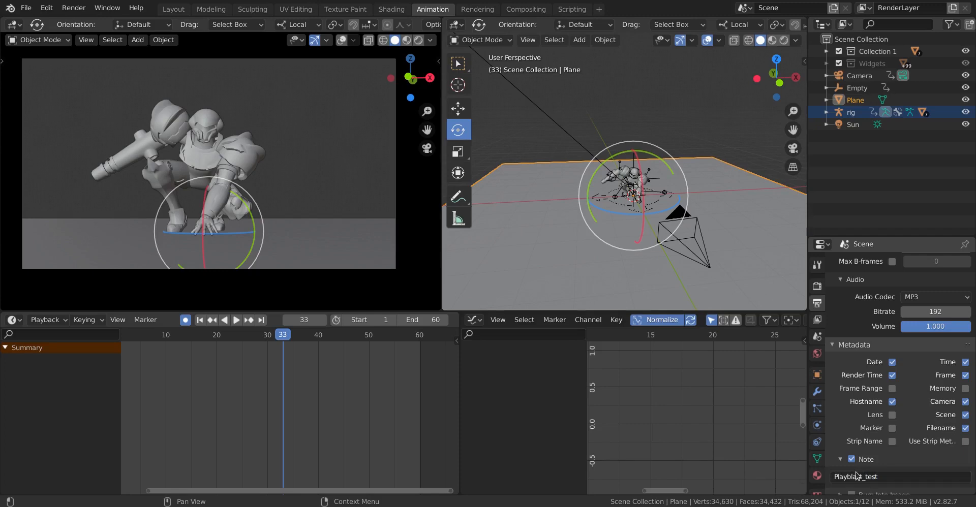
scroll(856, 471, down, 1)
Step: Orbit the camera viewport away, restore the camera view, and compare it with viewport overlays shown and hidden
scroll(923, 432, up, 10)
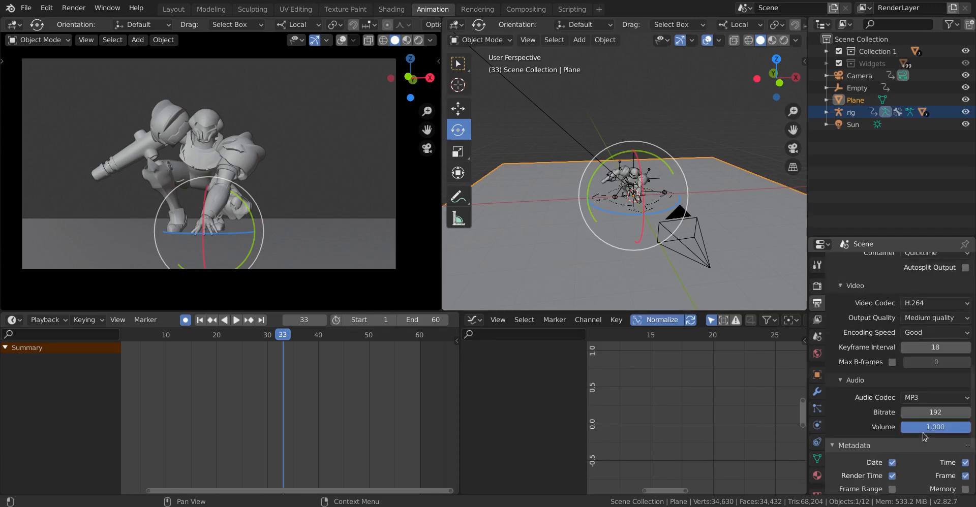
scroll(922, 434, up, 5)
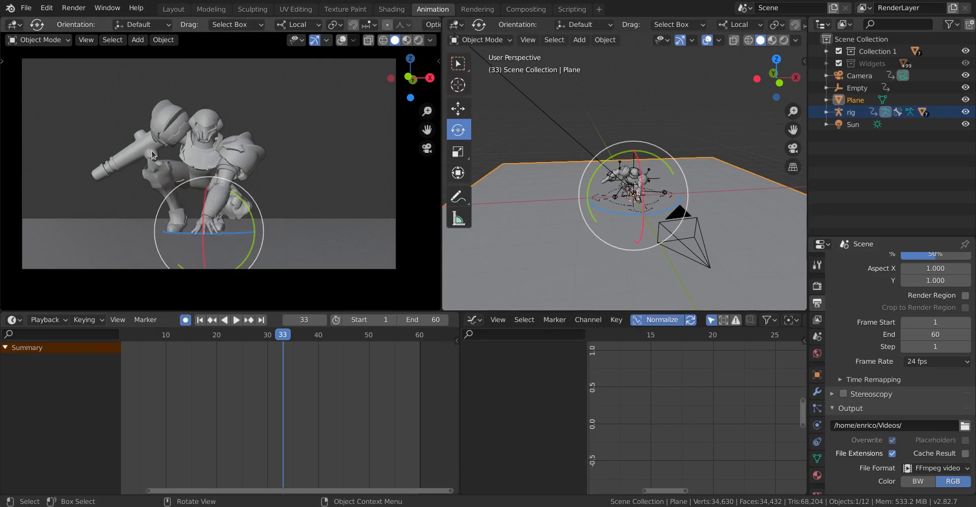
middle_drag(274, 149, 242, 185)
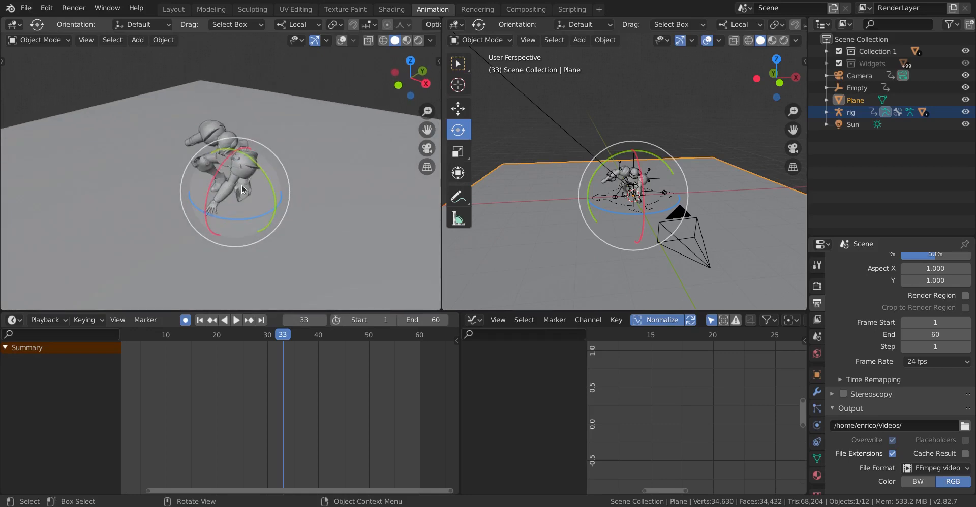
key(KP_0)
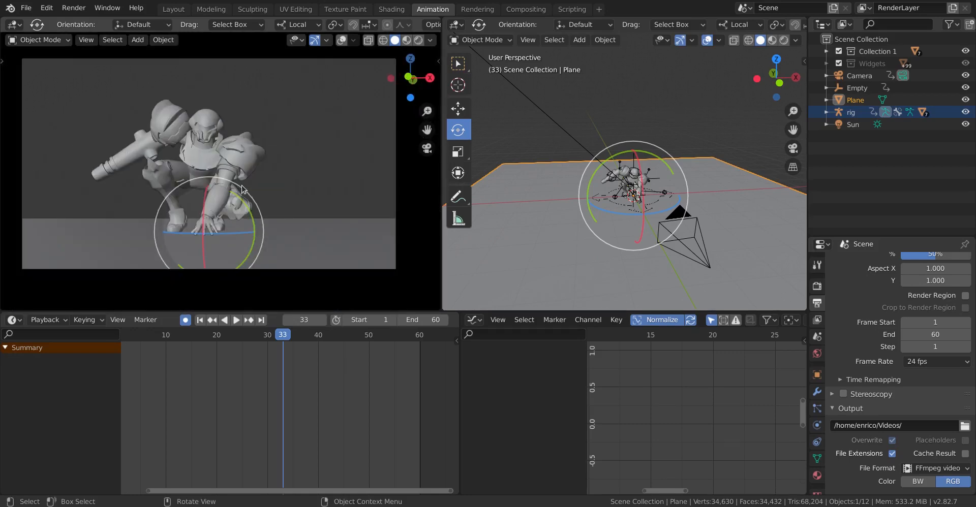
click(341, 40)
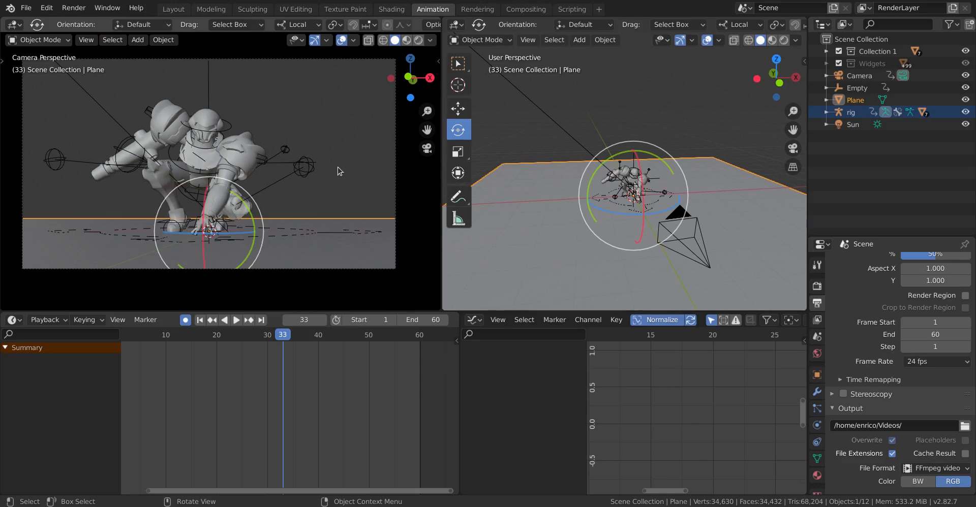
click(341, 40)
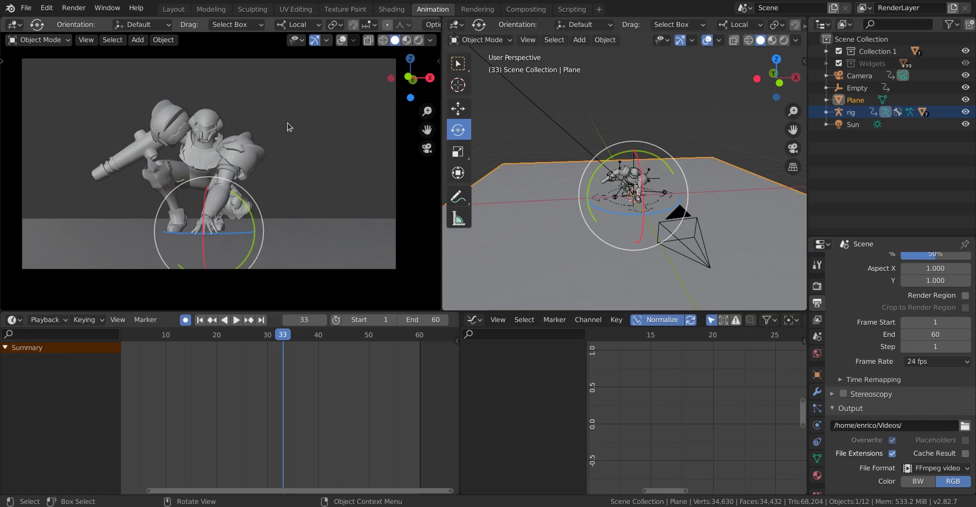
Step: Switch the camera viewport to Material Preview shading and disable Eevee's ambient occlusion, bloom and screen space reflections
click(410, 40)
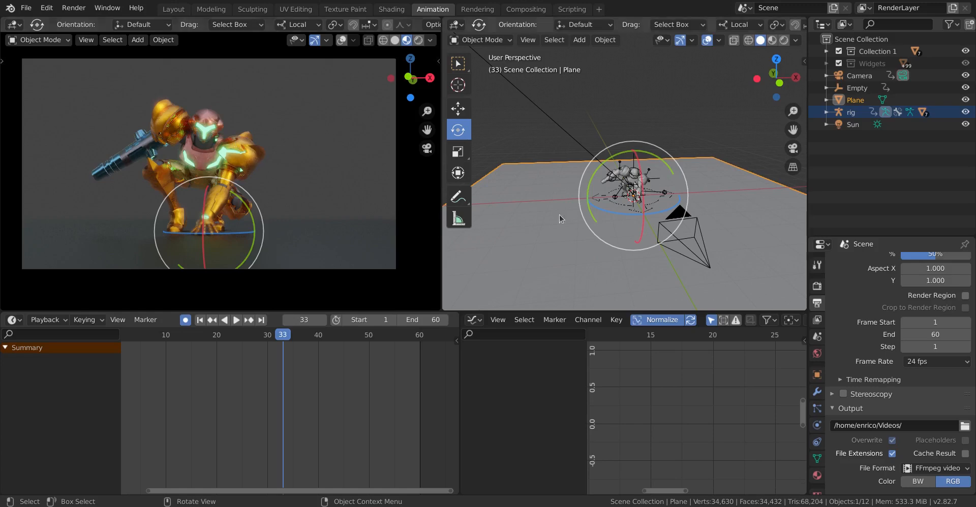
click(817, 286)
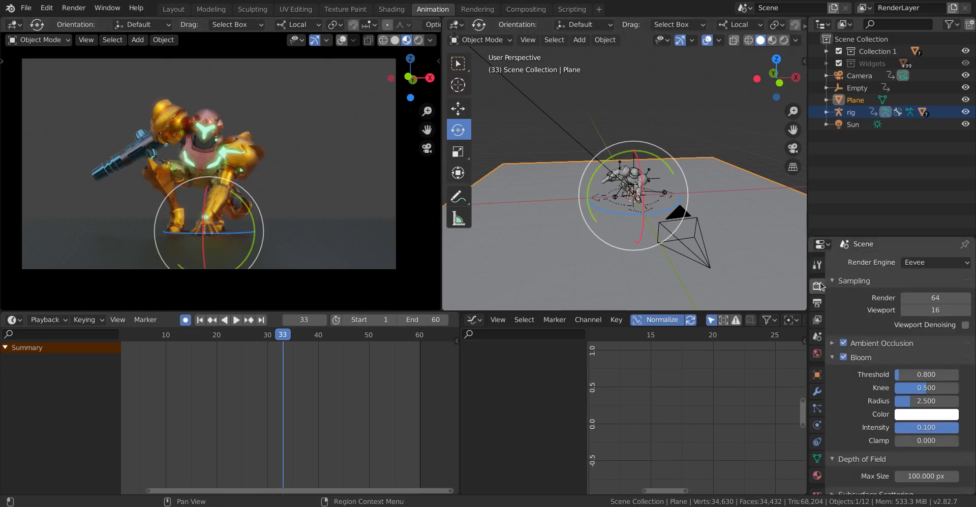
click(844, 358)
scroll(864, 396, down, 3)
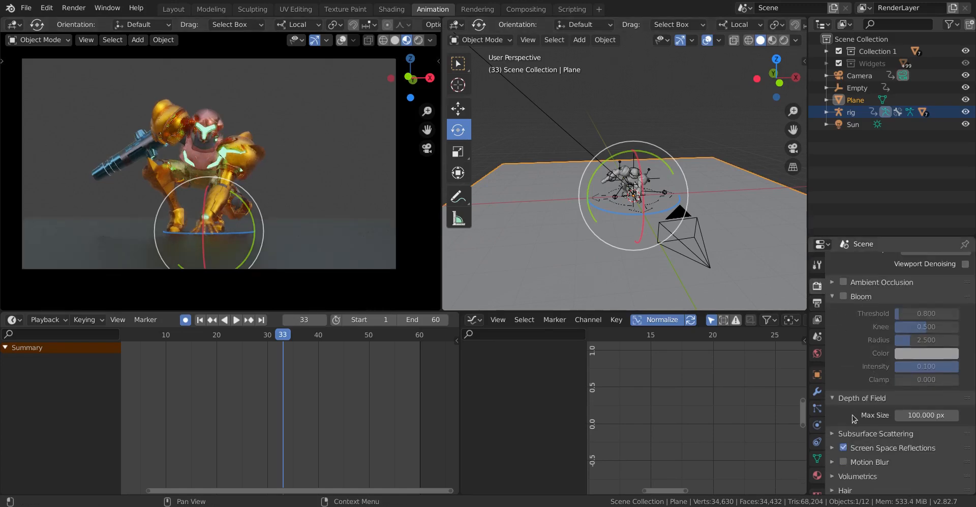
click(852, 451)
click(852, 451)
click(843, 448)
Step: Play the animation from about frame 10 to check playback in the camera viewport with Material Preview shading
scroll(856, 451, down, 2)
scroll(856, 449, down, 5)
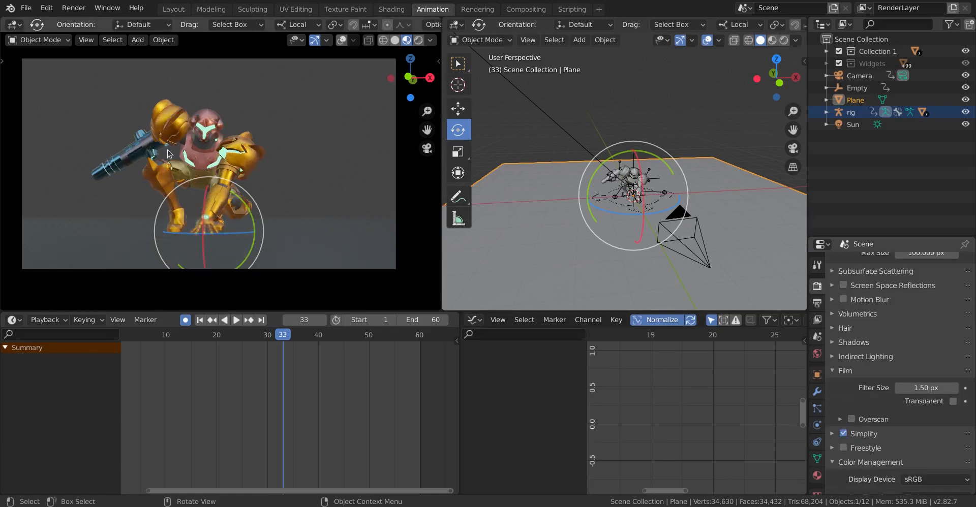
drag(282, 335, 169, 342)
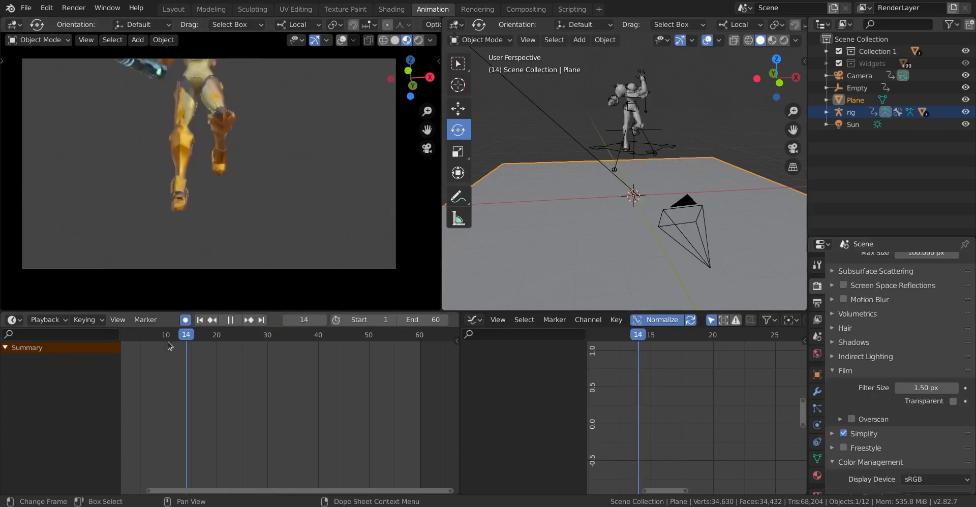
key(space)
key(space)
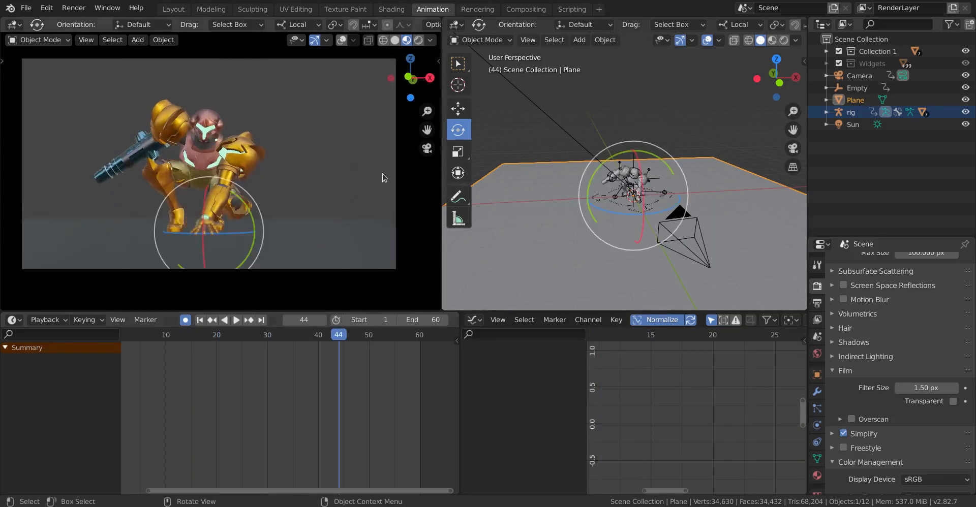
Step: Compare Rendered shading with Material Preview in the camera viewport and replay the animation from about frame 16
click(419, 40)
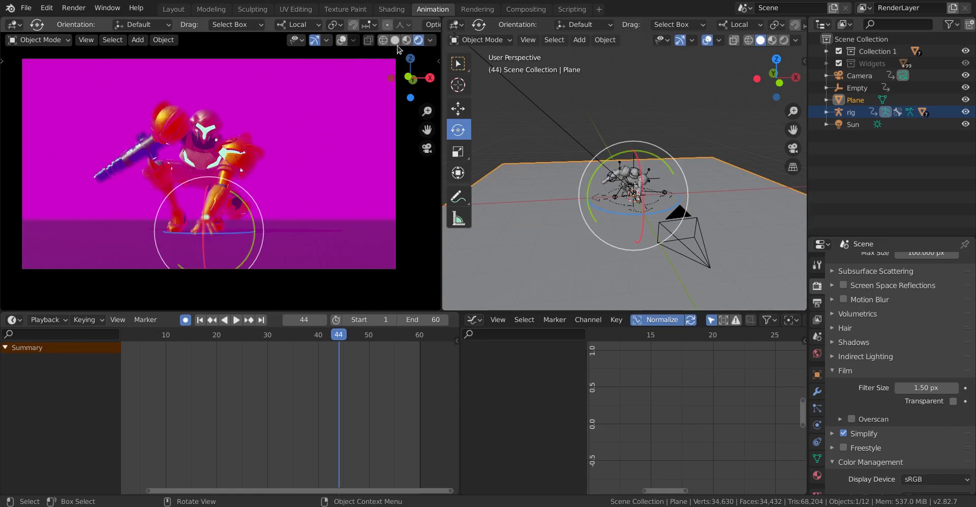
click(410, 40)
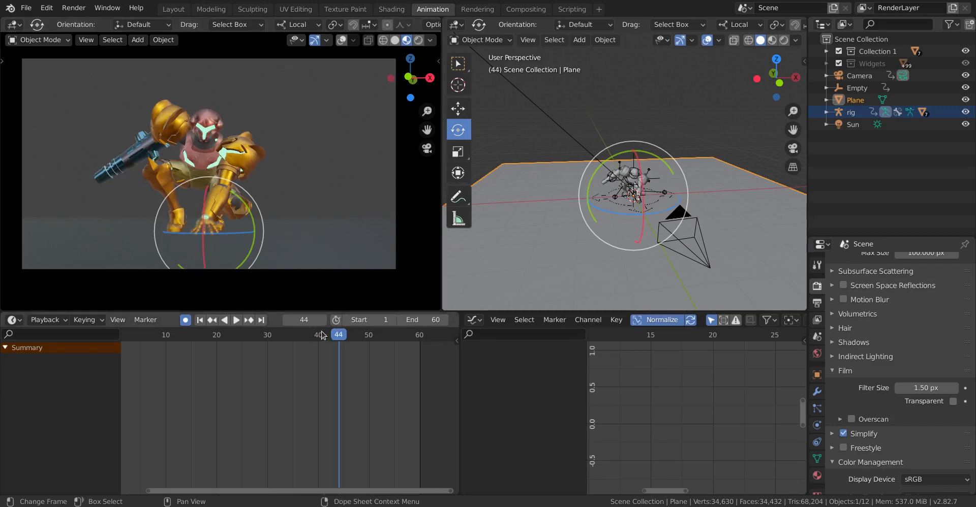
drag(322, 334, 197, 336)
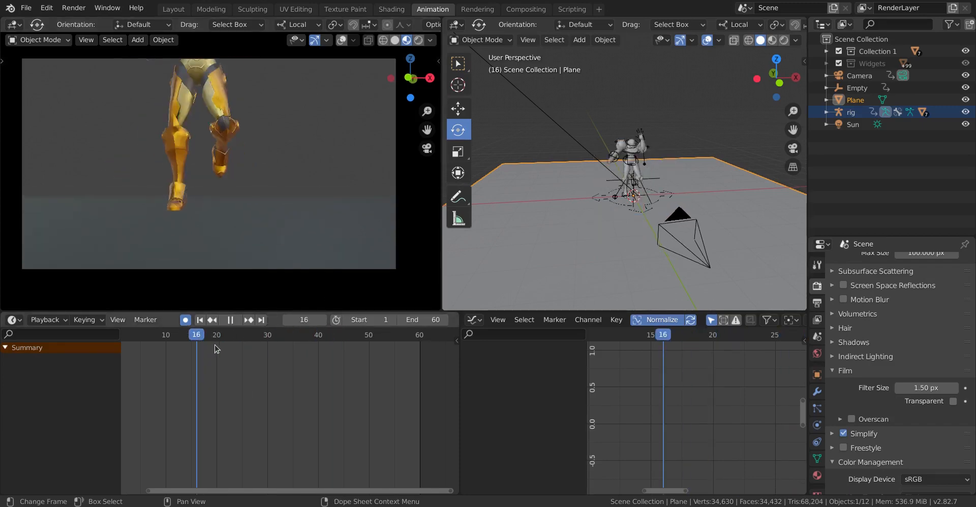
key(space)
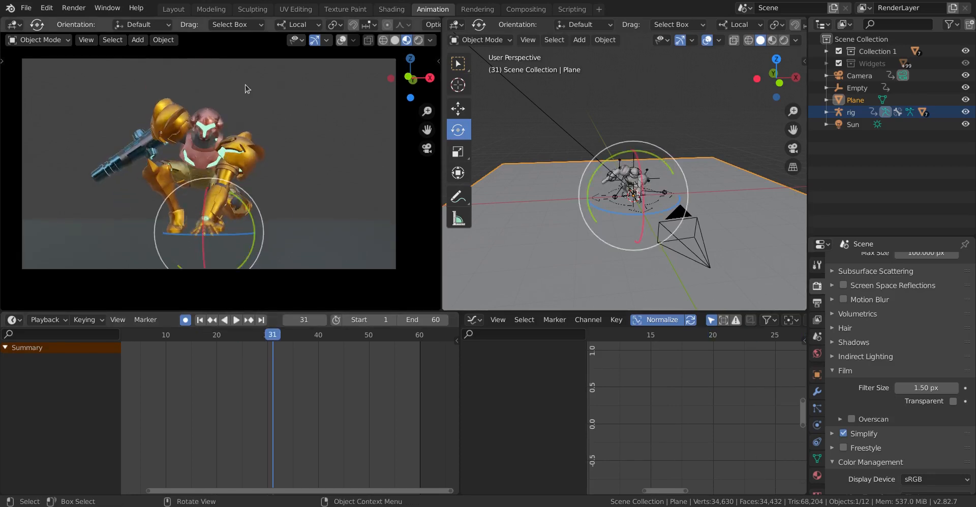
Step: Switch the camera viewport to Solid shading, try the Texture colour mode, and set the colour to Random
click(395, 41)
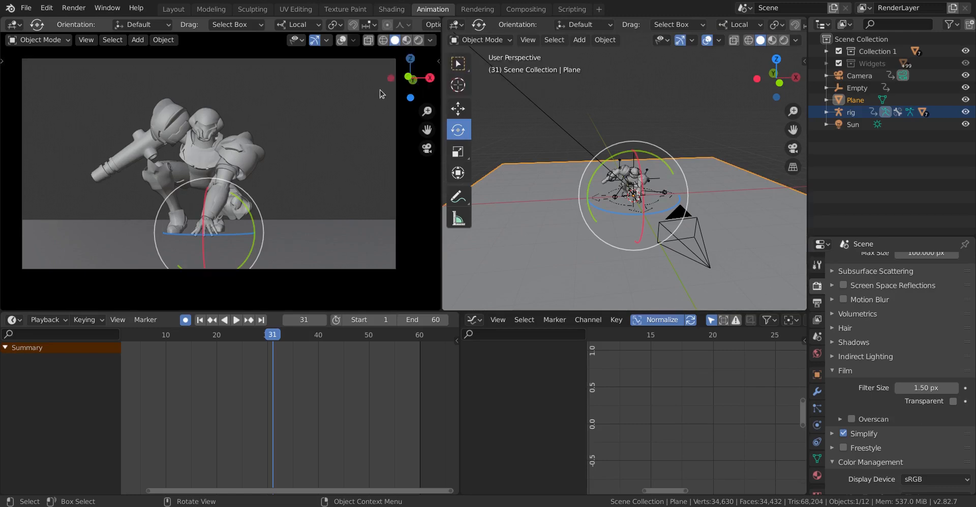
click(430, 40)
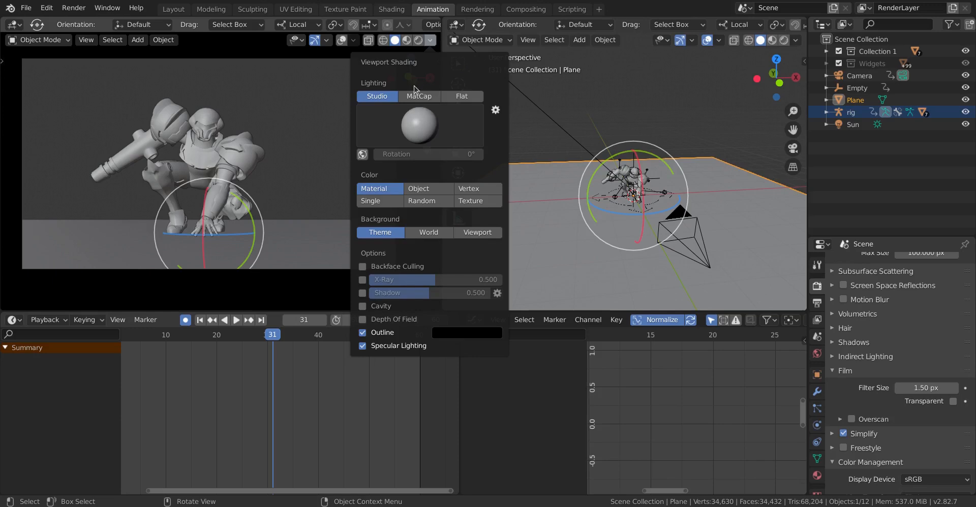
click(441, 201)
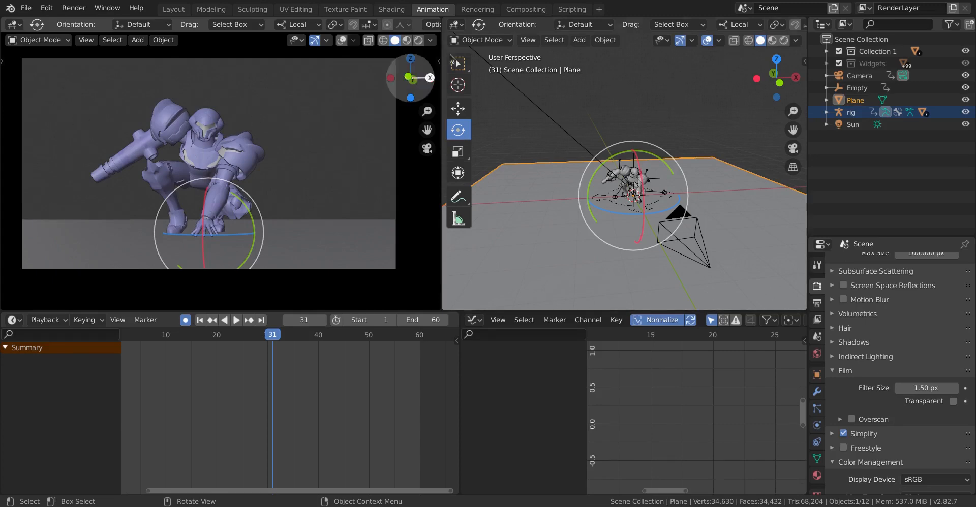
click(433, 39)
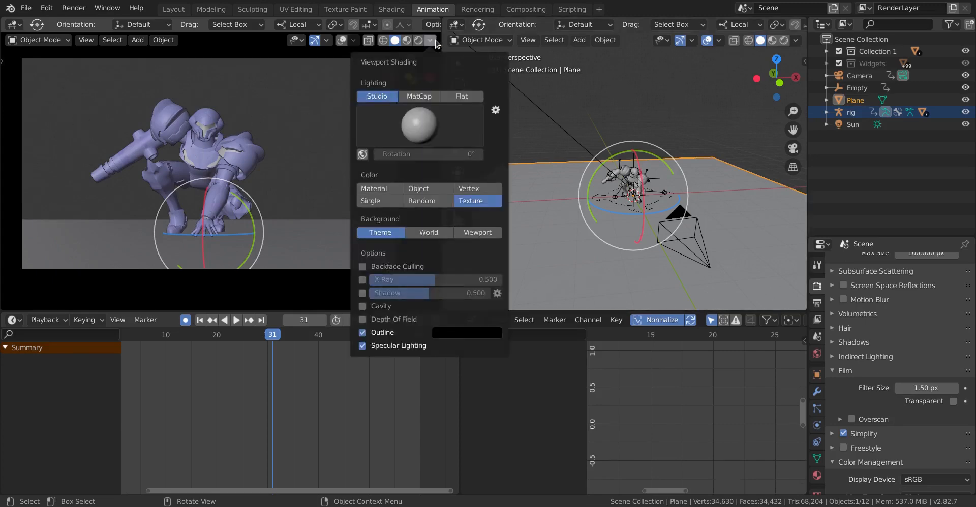
click(431, 40)
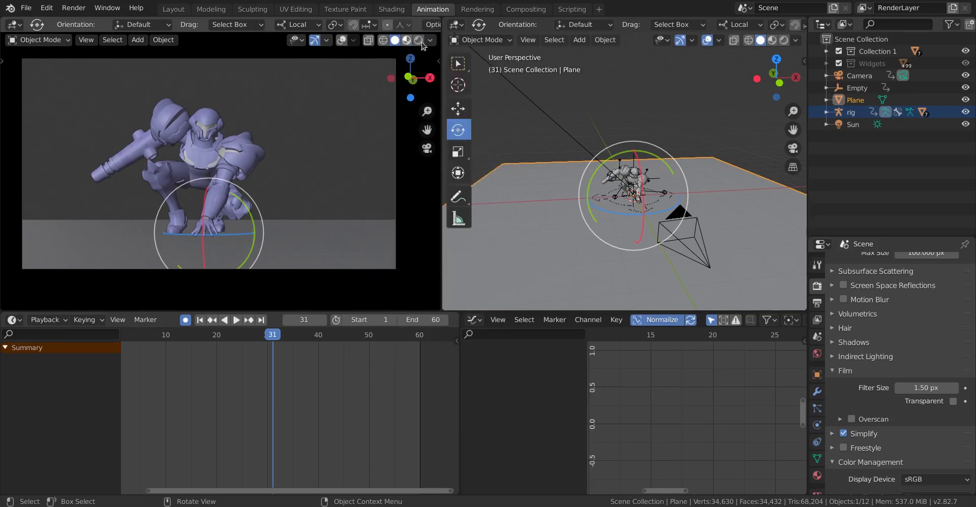
click(432, 41)
click(420, 201)
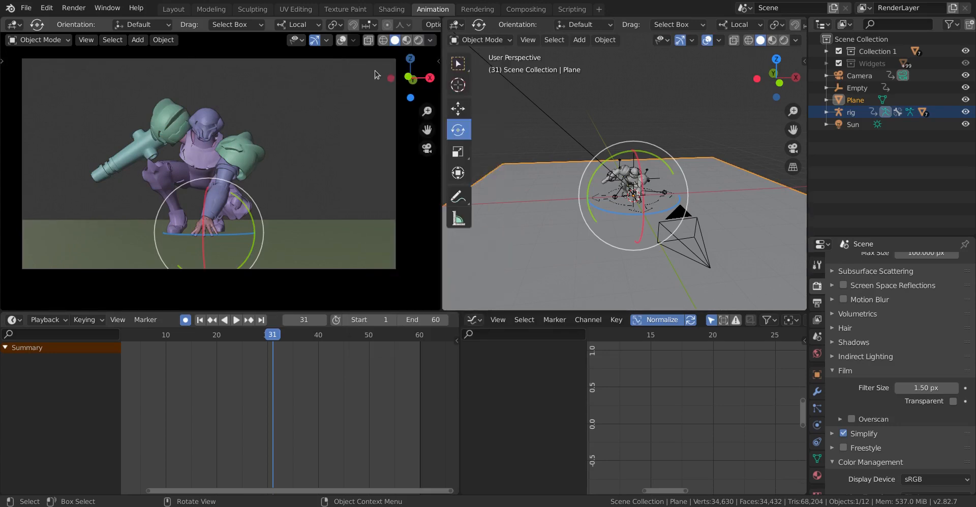
Step: Try the Single, Material, Object, Vertex and Texture colour modes in the camera viewport and return to Random
click(430, 40)
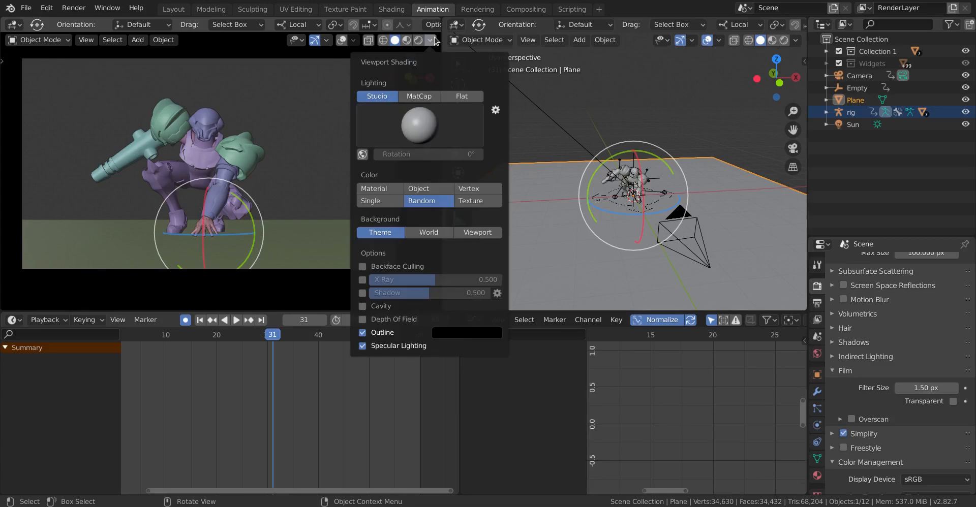
click(380, 200)
click(377, 188)
click(420, 189)
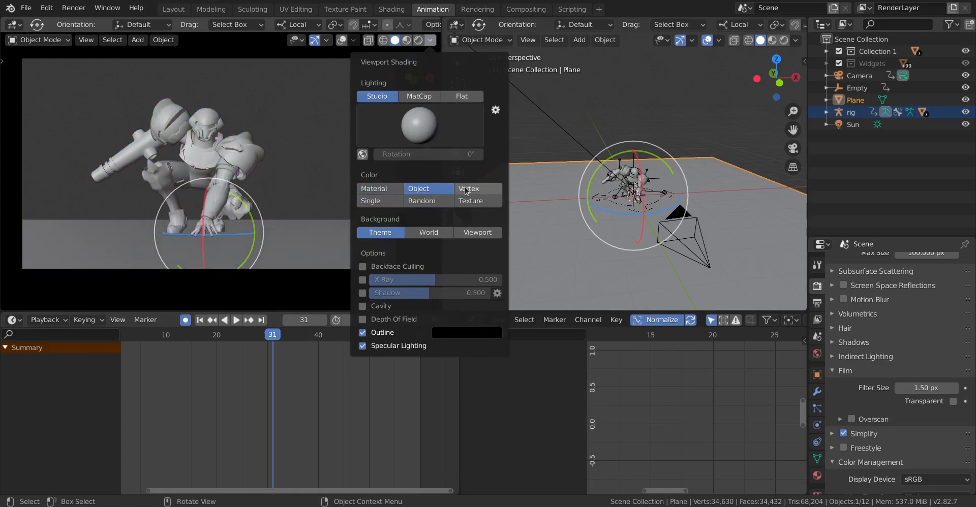
click(466, 190)
click(468, 204)
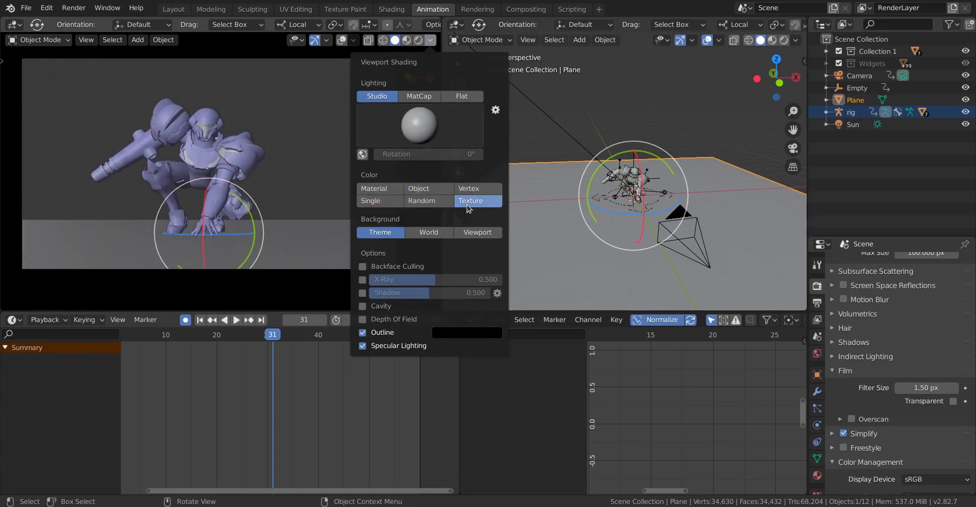
click(431, 205)
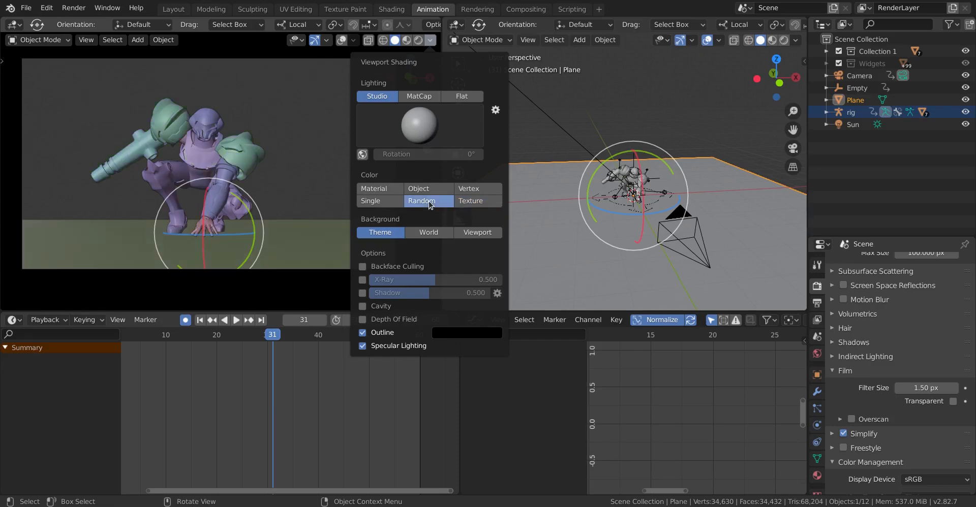
Step: Try the World and Theme backgrounds in the camera viewport and open the world properties to examine its surface colour
click(425, 233)
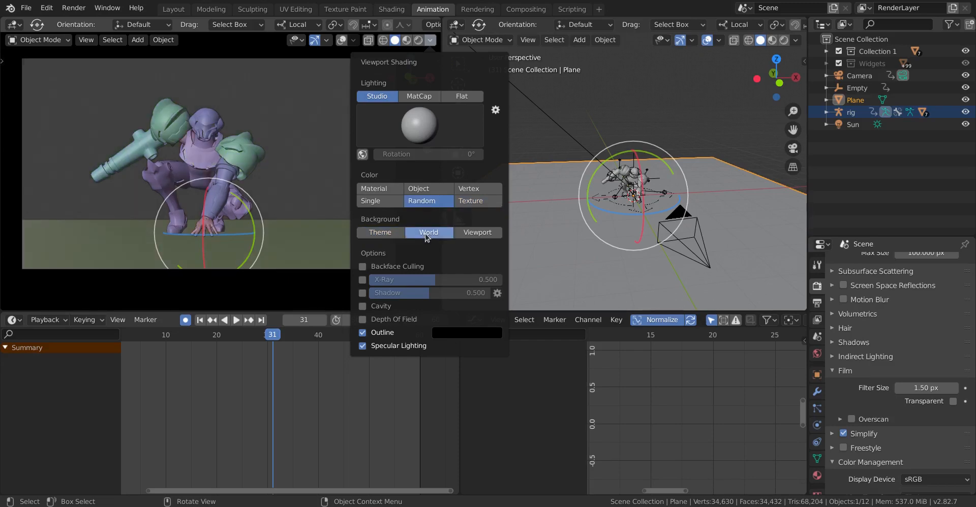
click(391, 233)
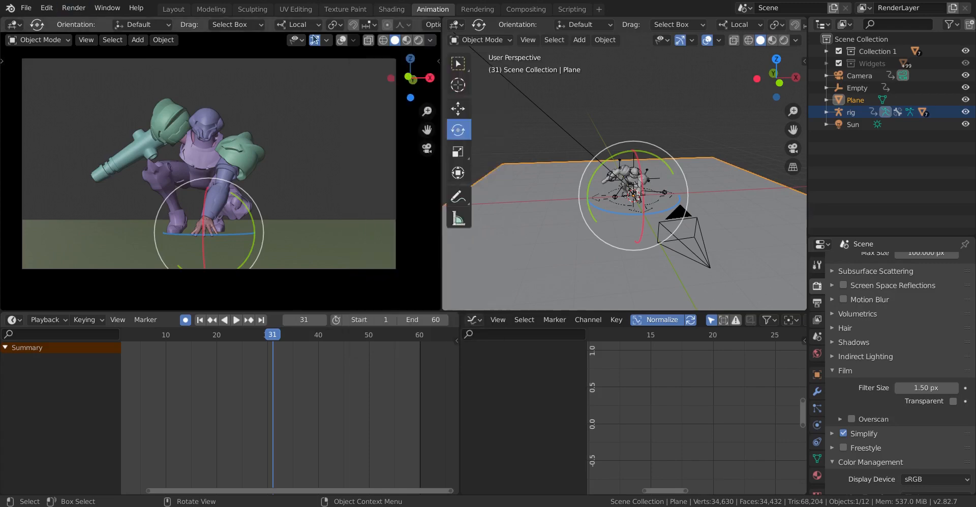
click(431, 40)
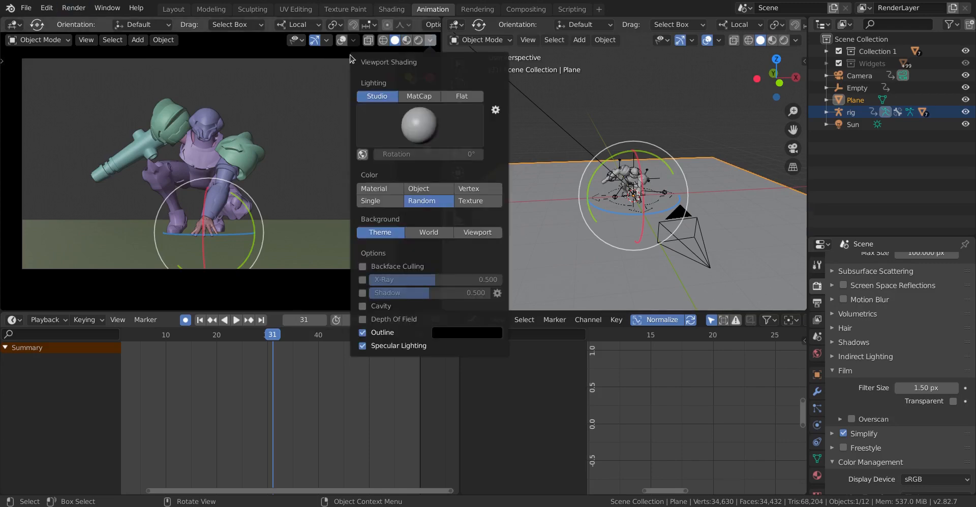
click(439, 234)
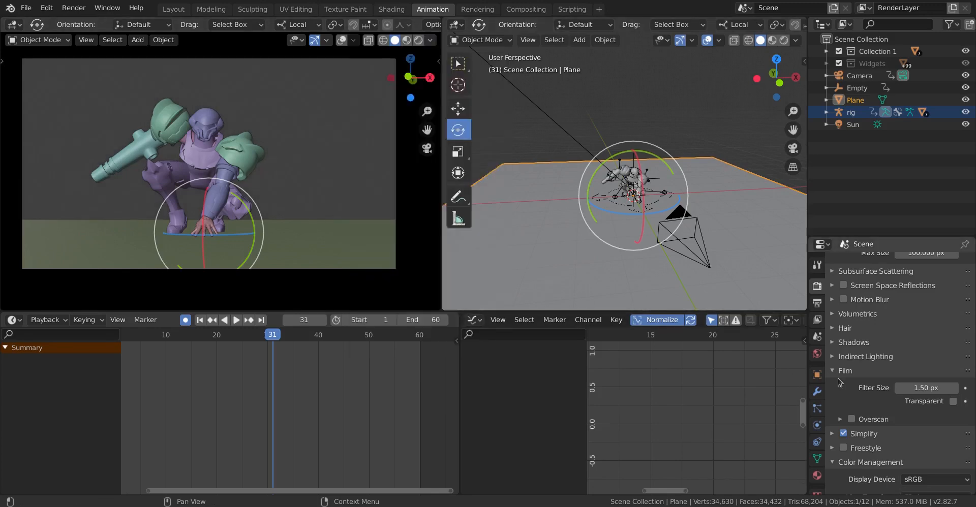
click(817, 353)
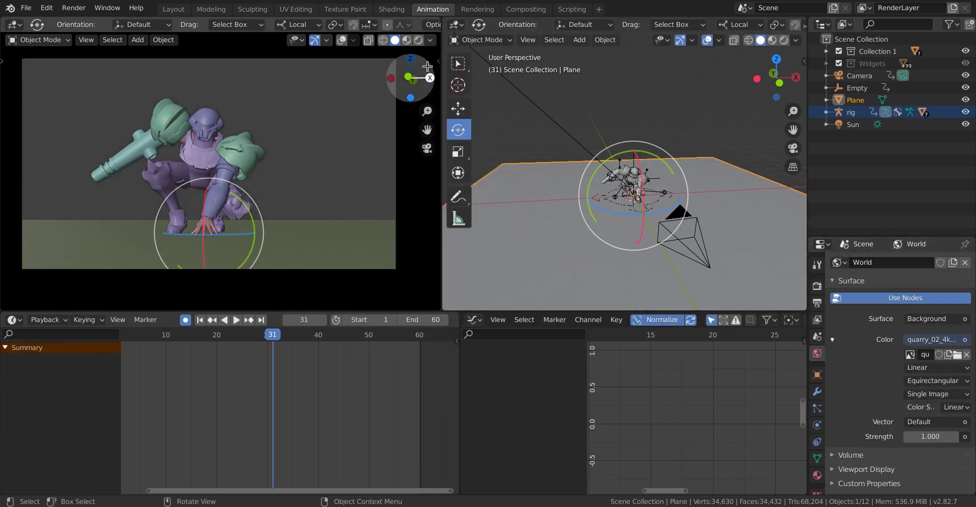
Step: Set the camera viewport's background to Viewport with a custom light blue colour
click(430, 39)
click(487, 232)
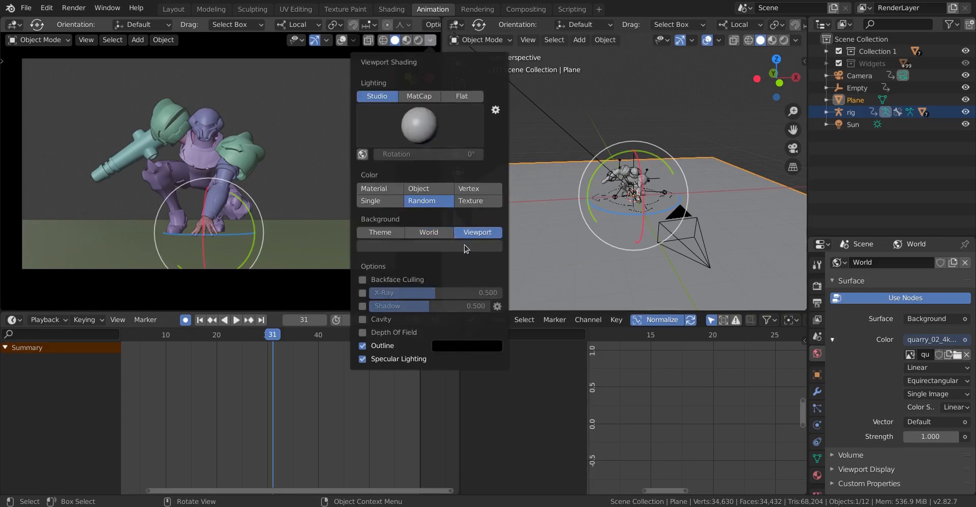
click(464, 245)
drag(461, 148, 461, 99)
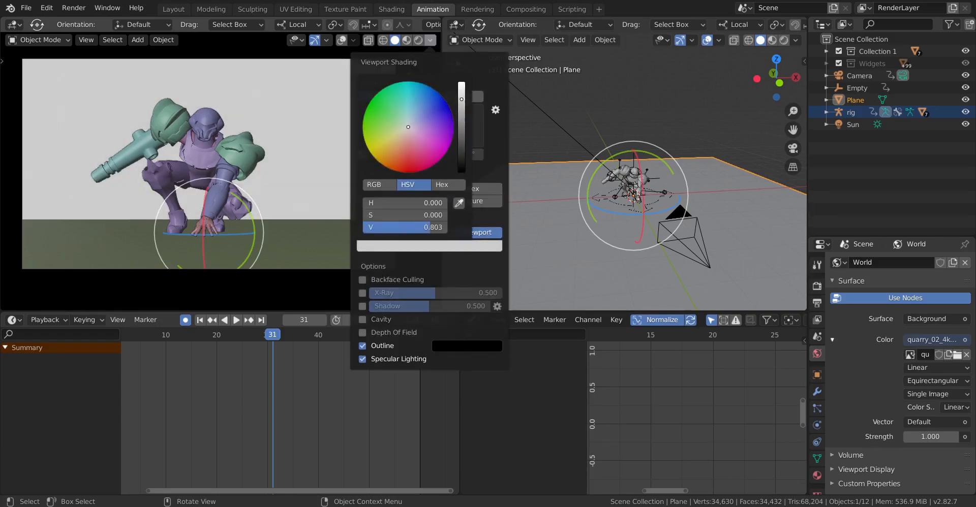
drag(382, 136, 414, 118)
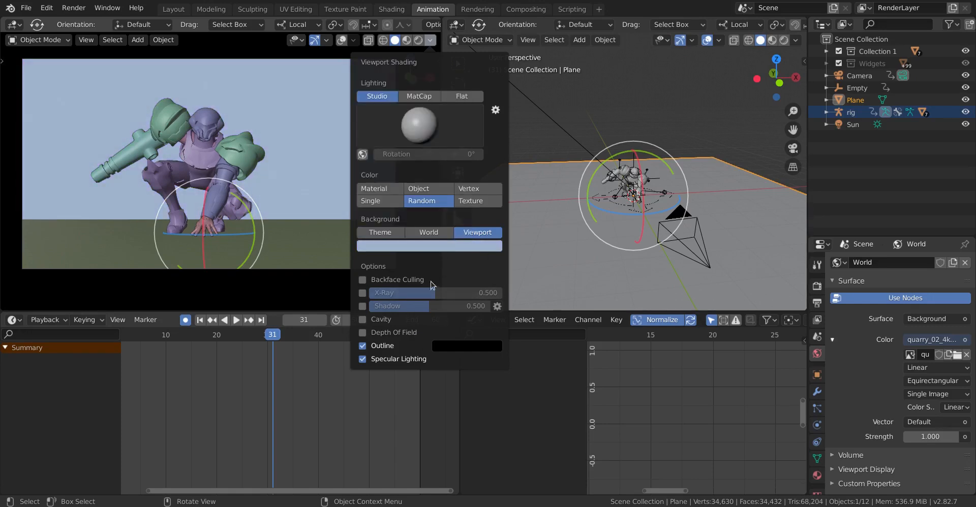
Step: Try X-Ray on and off in the camera viewport and enable Shadow at 0.500
click(362, 293)
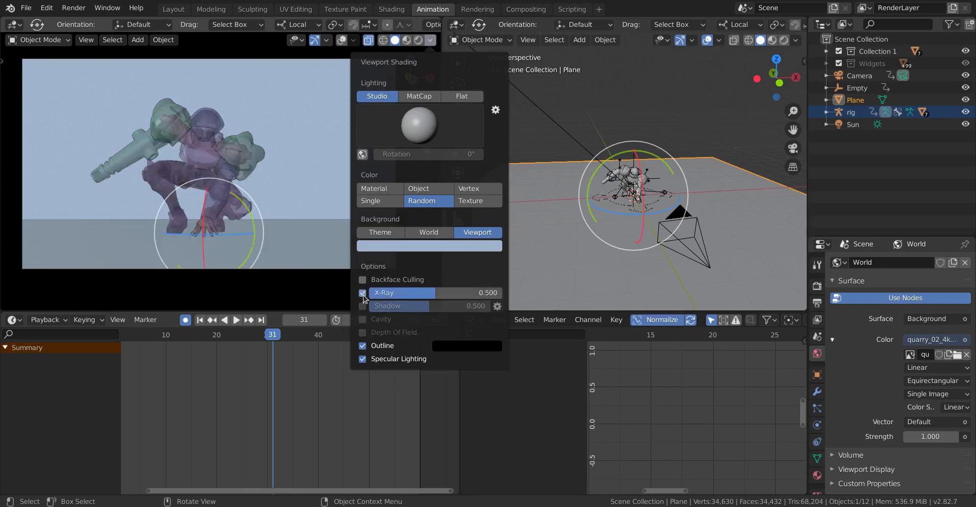
click(362, 293)
click(363, 306)
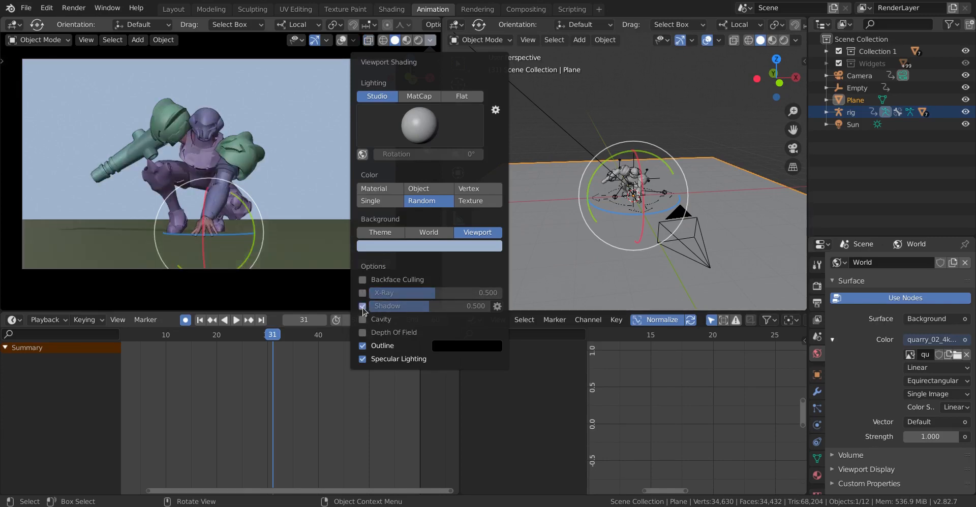
click(363, 308)
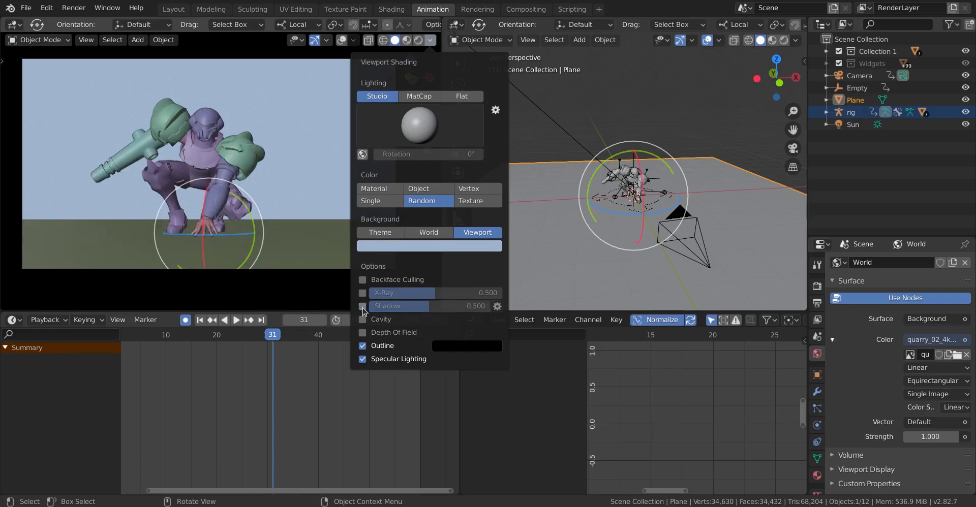
click(363, 308)
Step: Enable Screen-type Cavity in the camera viewport's solid shading and try Depth of Field on and off
click(363, 320)
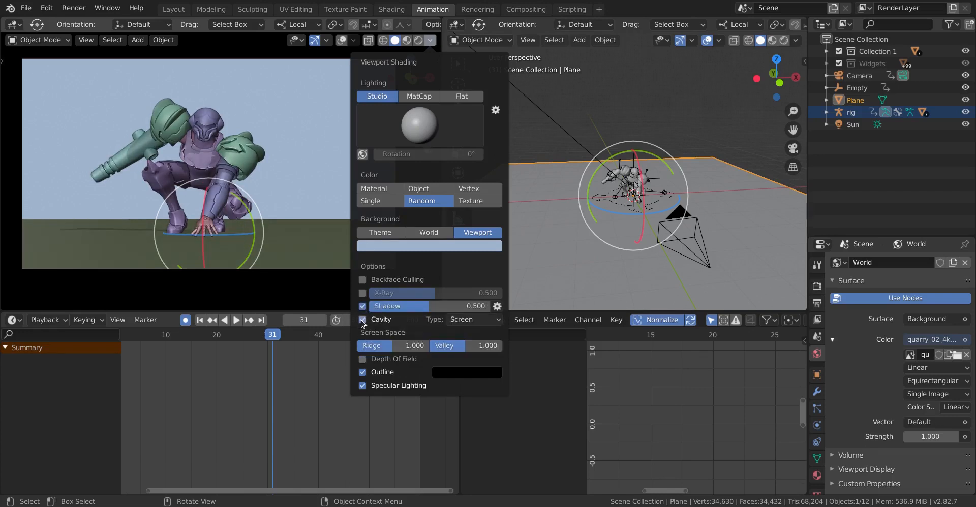
click(362, 320)
click(362, 319)
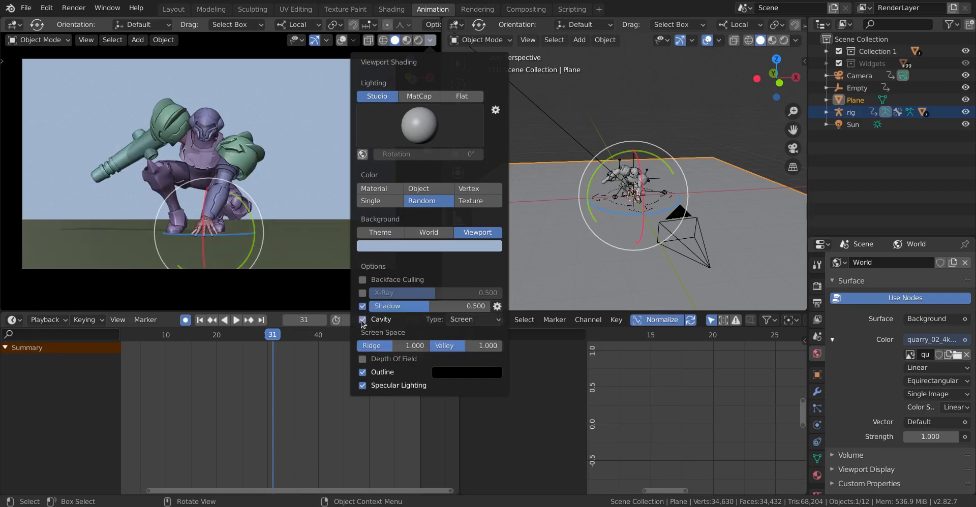
click(363, 360)
click(363, 361)
click(362, 319)
click(362, 320)
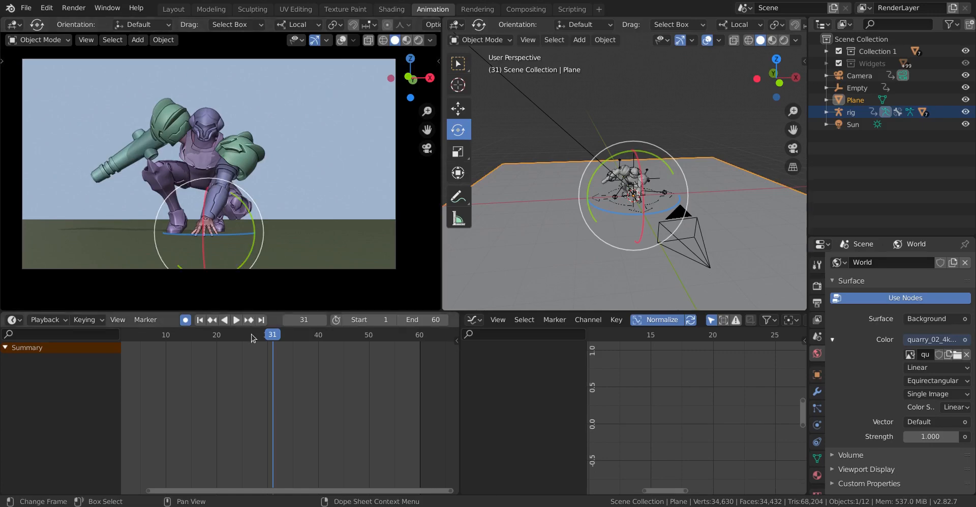
Step: Play the animation from frame 2 to check the Solid shading look in the camera viewport
drag(252, 334, 125, 346)
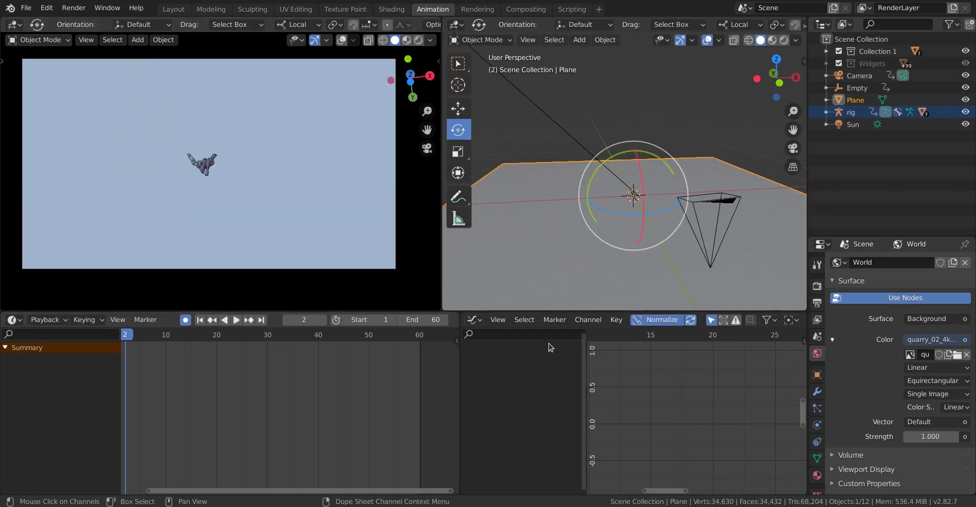
click(239, 323)
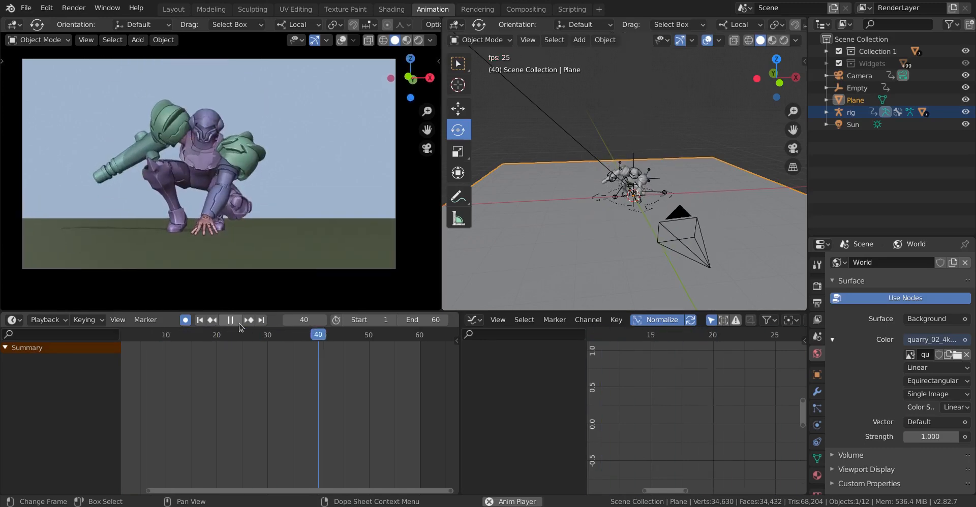
click(239, 323)
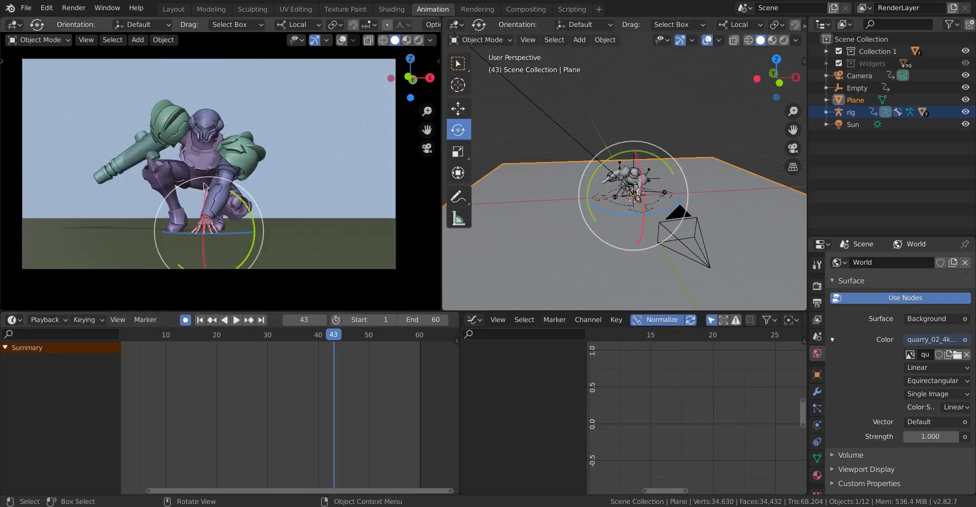
Step: Try Cavity and Shadow off and back on in the camera viewport's solid shading
click(430, 40)
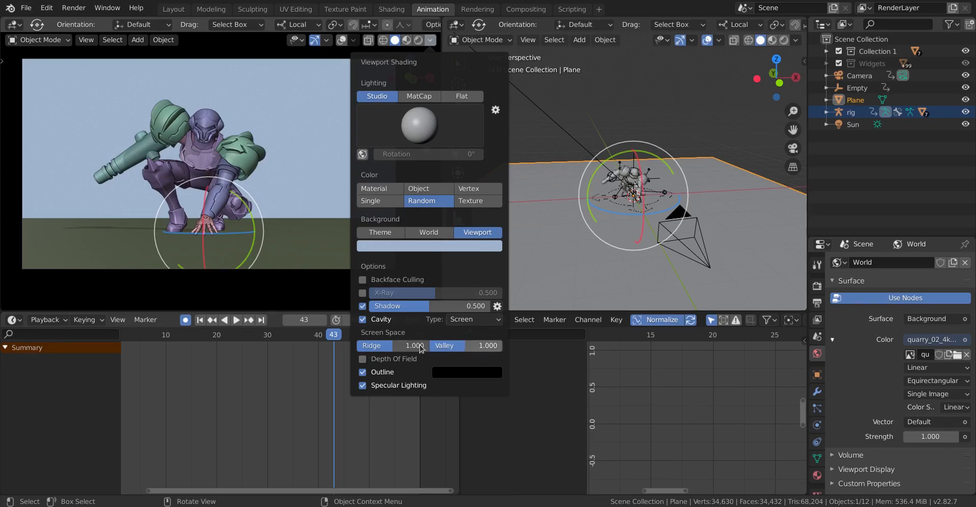
click(376, 320)
click(362, 307)
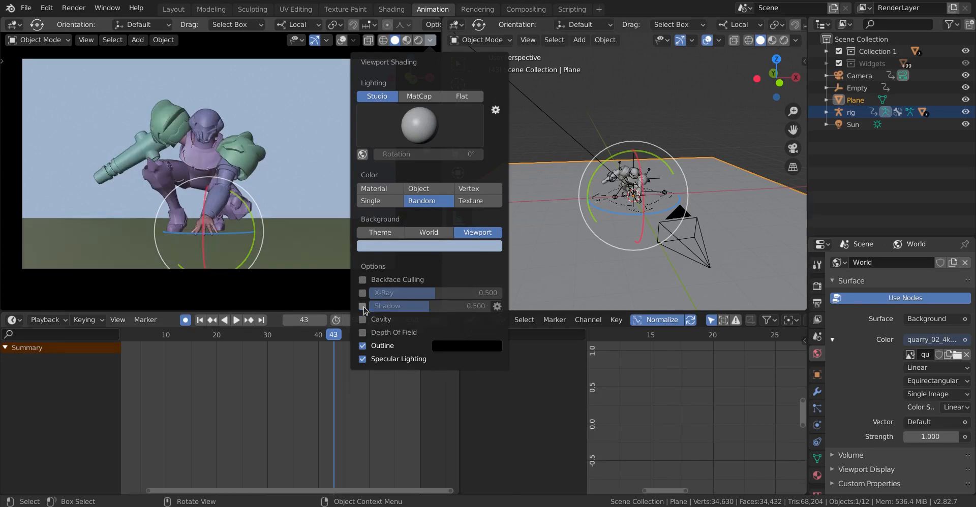
click(363, 307)
click(363, 319)
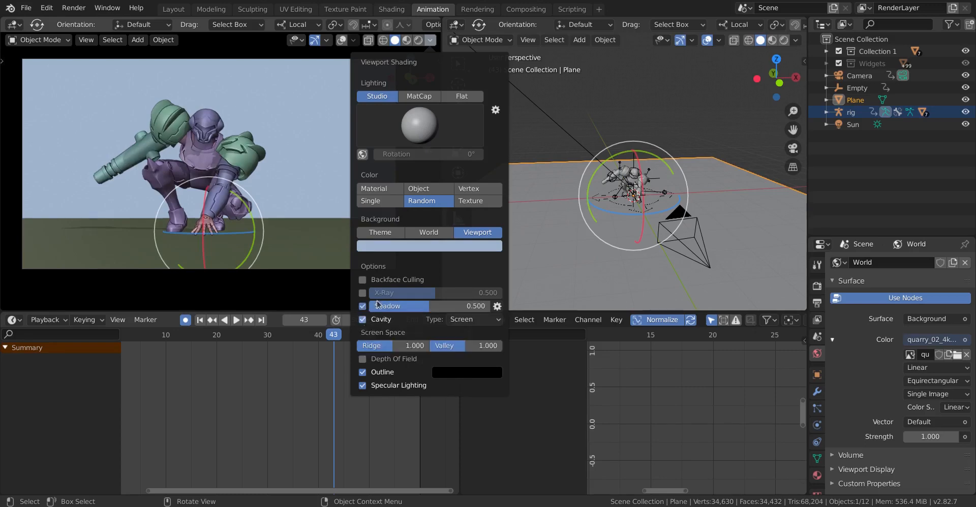
Step: Compare the Studio light presets in the camera viewport and choose the third, bright bluish-grey sphere
click(398, 132)
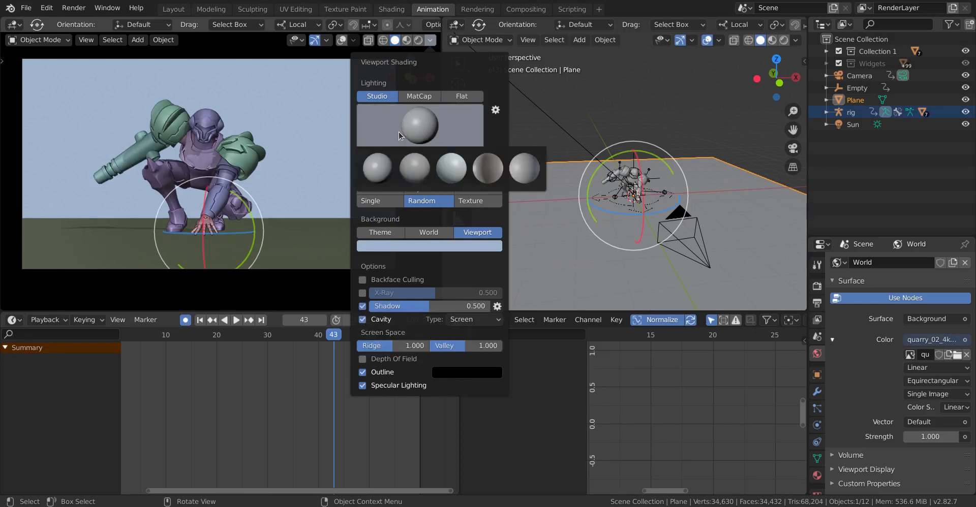
click(439, 163)
click(460, 131)
click(489, 173)
click(478, 140)
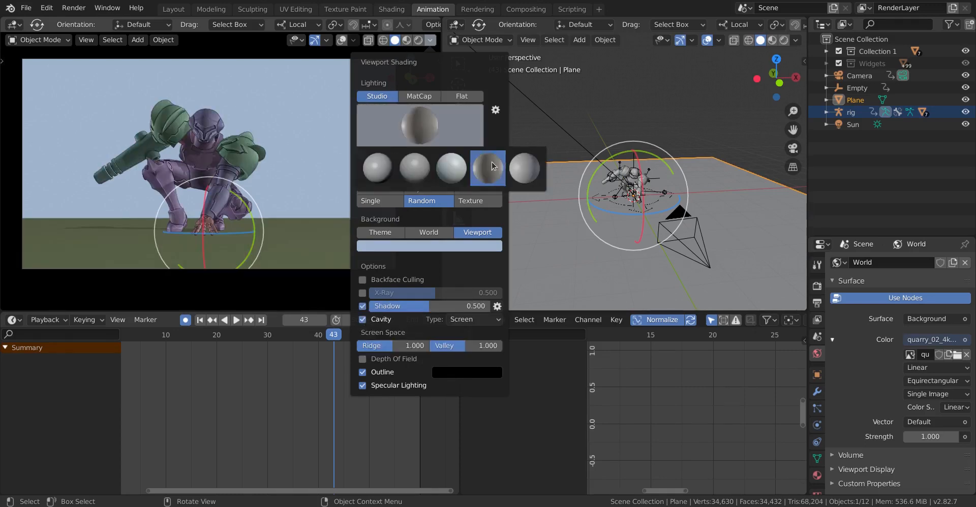
click(513, 176)
click(470, 142)
click(423, 164)
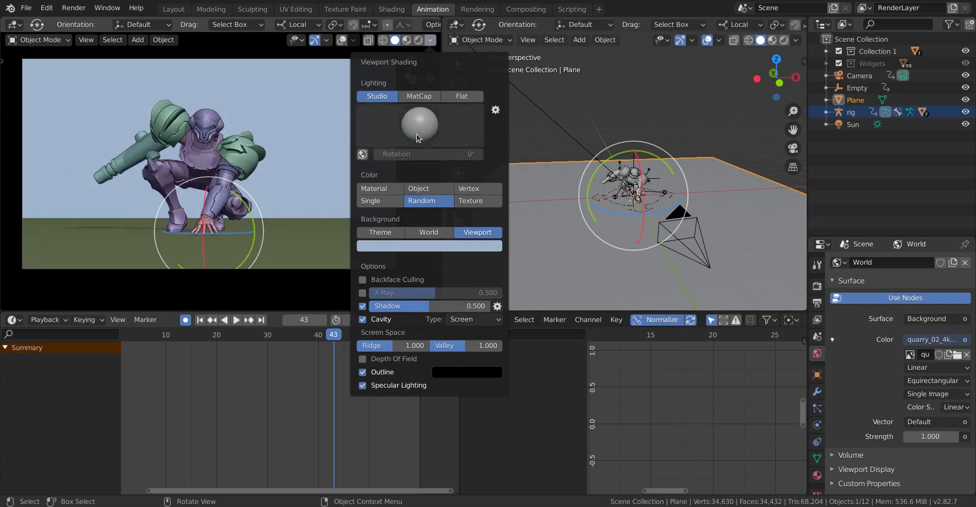
click(417, 133)
click(377, 168)
click(409, 142)
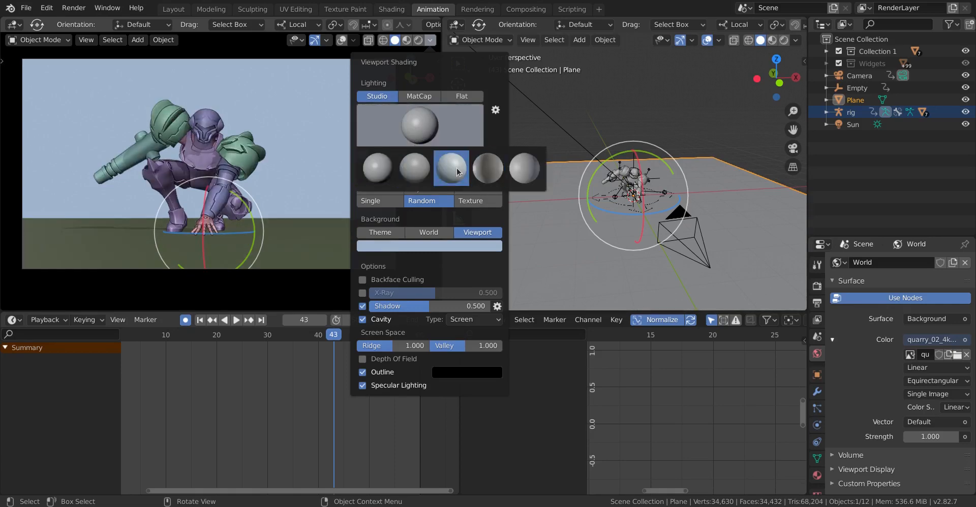
click(457, 171)
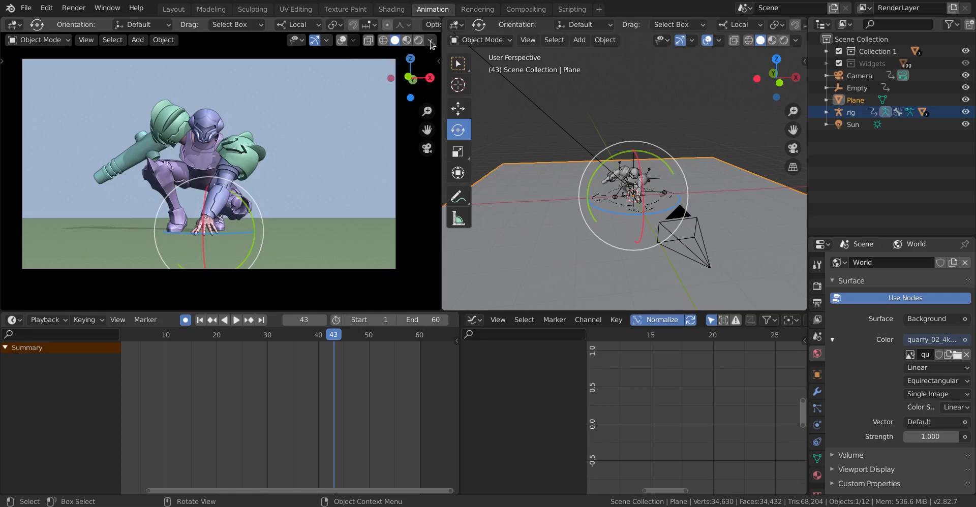
Step: Switch the camera viewport's lighting to MatCap and try the matte red and glossy red matcaps
click(430, 39)
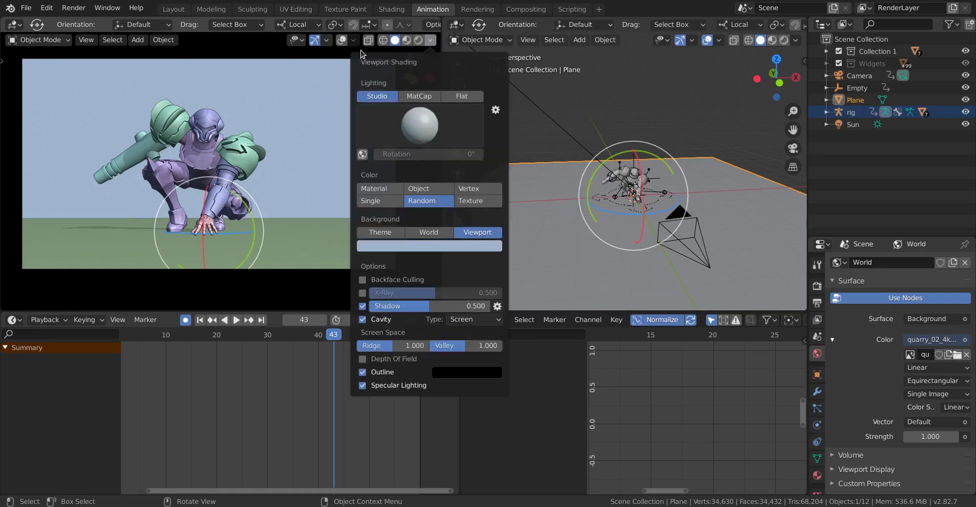
click(425, 95)
click(425, 124)
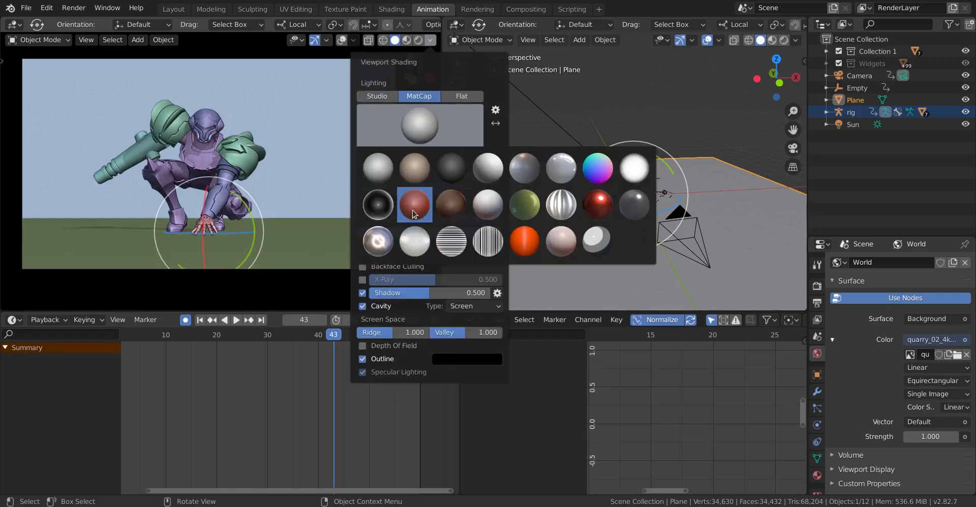
click(413, 210)
click(413, 138)
click(599, 207)
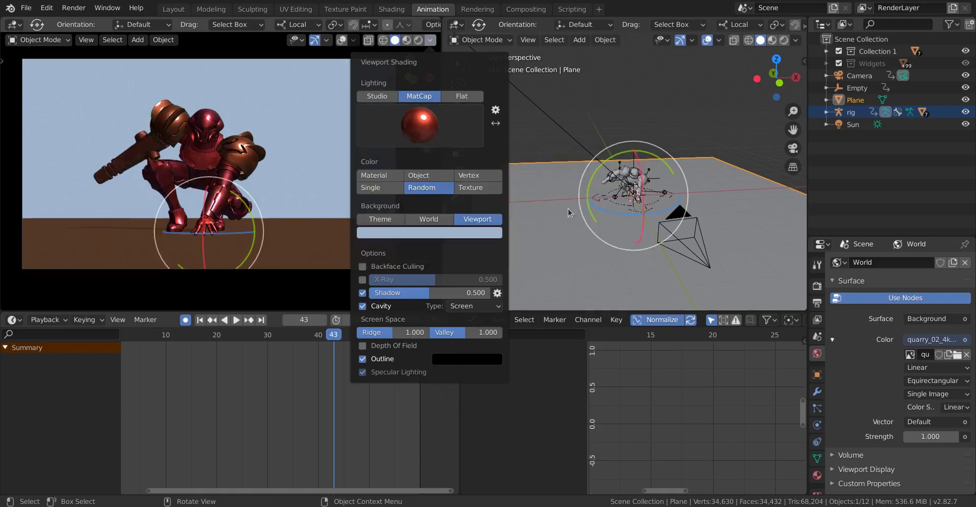
Step: Try the bright orange, rainbow normal and white matcaps in the camera viewport
click(478, 145)
click(526, 240)
click(471, 145)
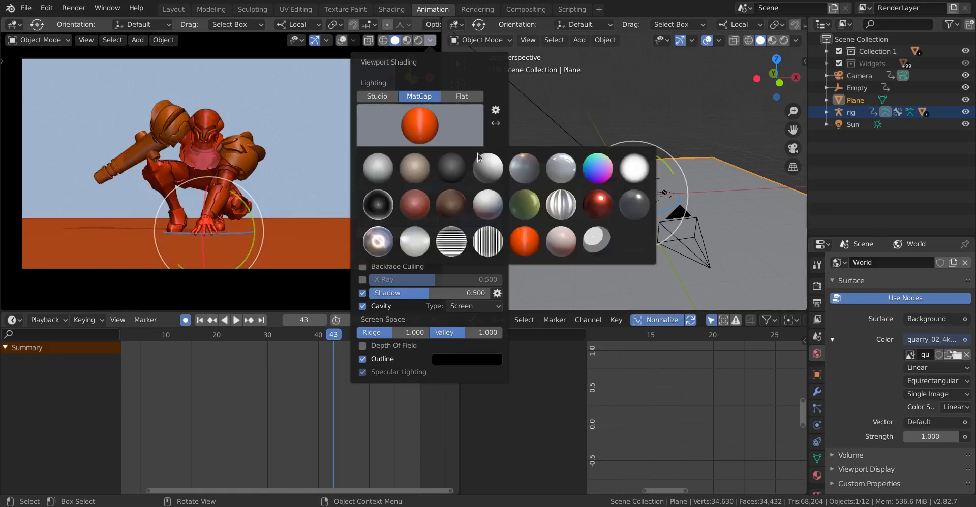
click(598, 168)
click(447, 138)
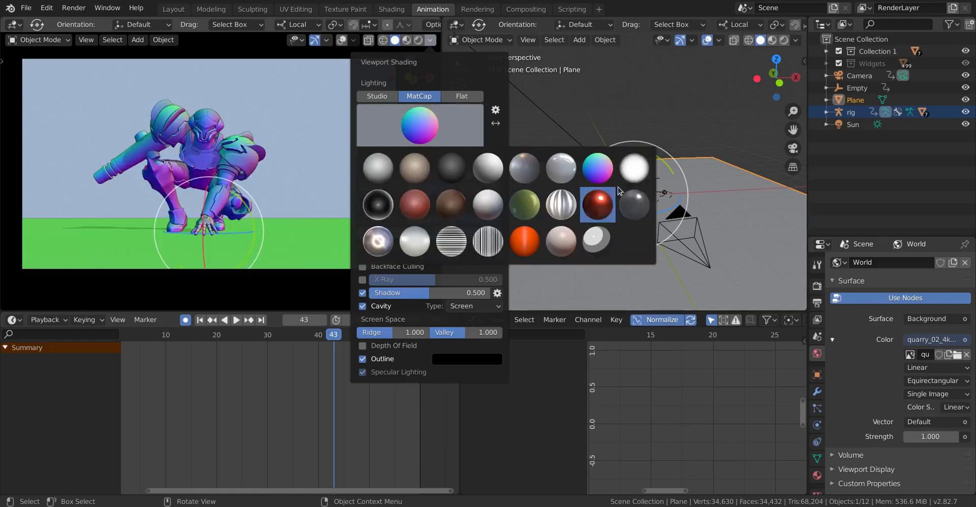
click(634, 168)
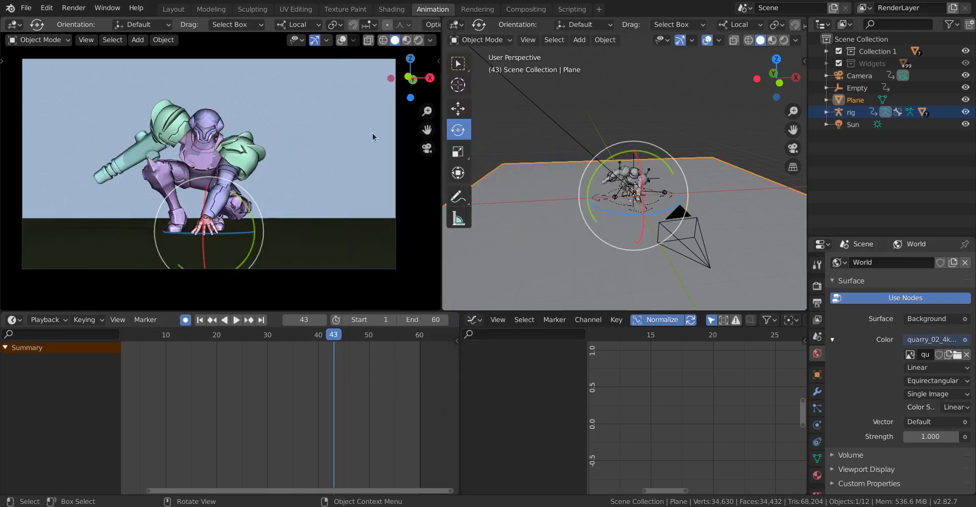
Step: Try the dark grey and shiny metallic matcaps, and finish on the first light grey one
click(430, 40)
click(426, 130)
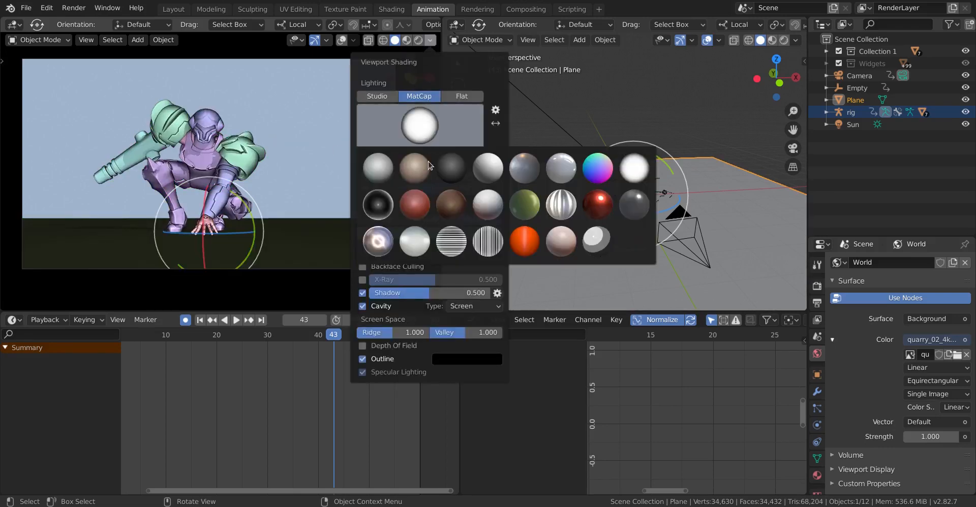
click(445, 169)
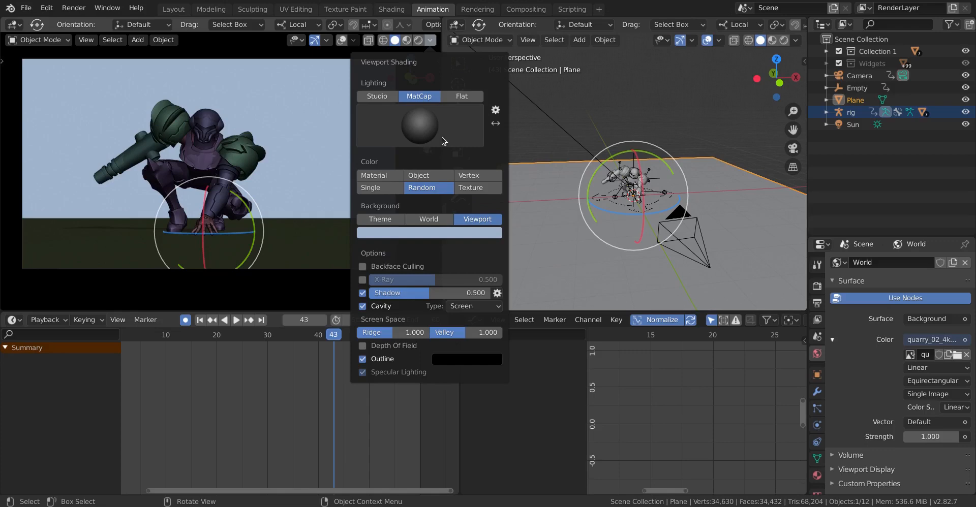
click(435, 135)
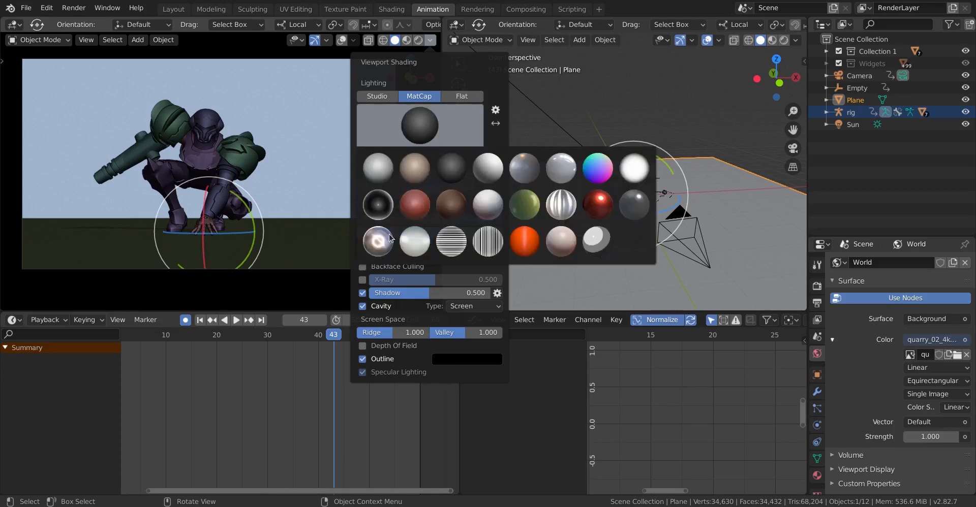
click(389, 236)
click(446, 127)
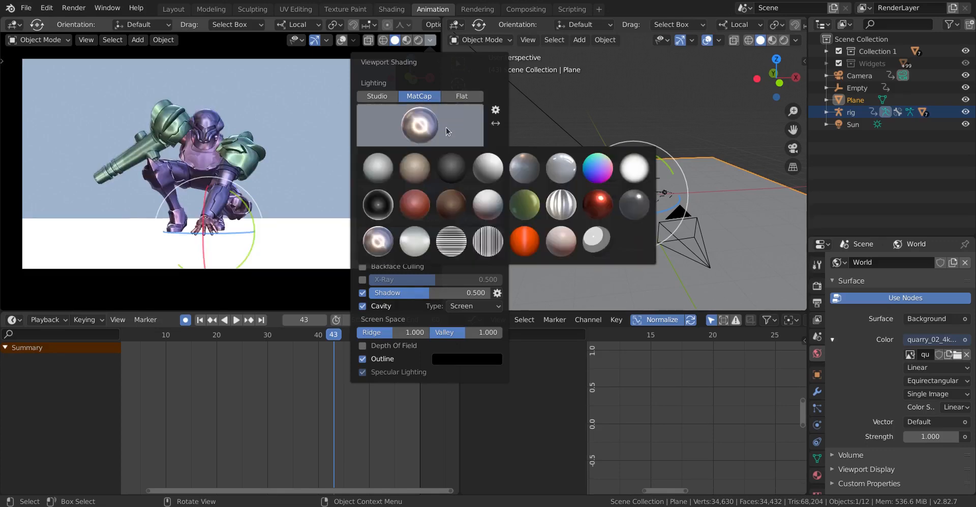
click(392, 159)
Step: Compare Studio and Flat lighting in the camera viewport, leaving it on Flat
click(377, 97)
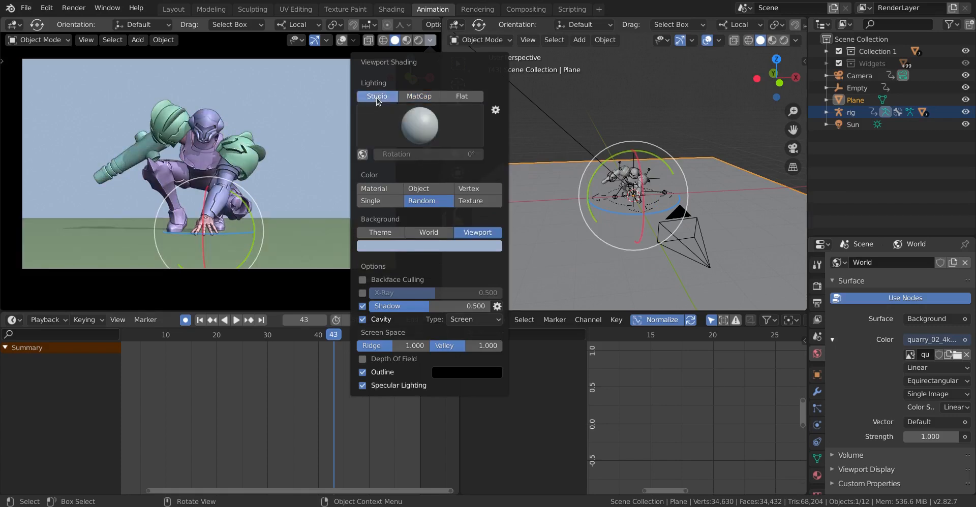
click(460, 96)
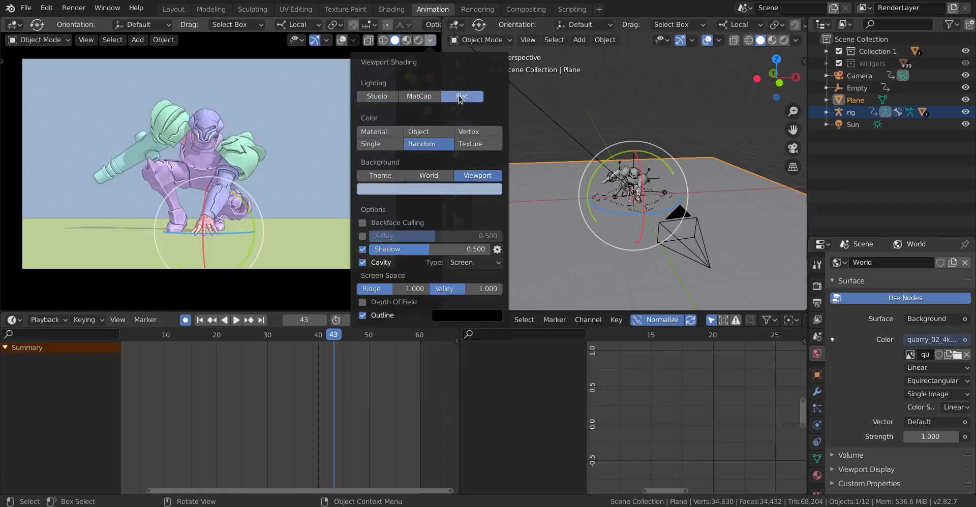
click(430, 41)
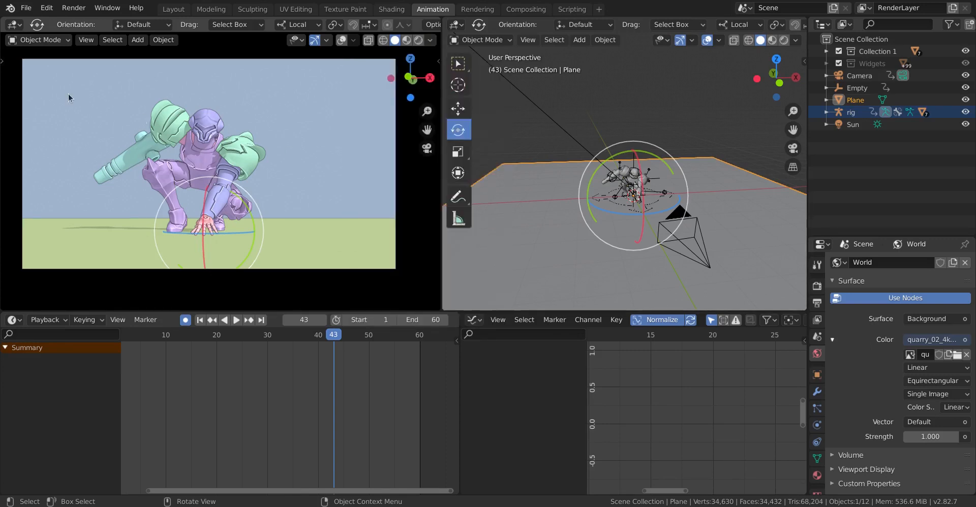
Step: Disable Shadow and Cavity in the camera viewport's shading and scrub the timeline to frame 30
click(430, 39)
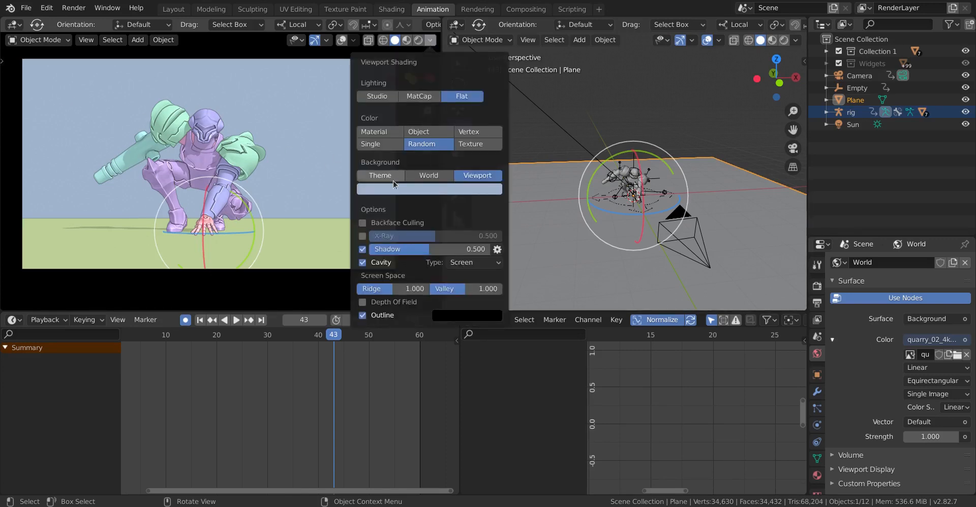
click(362, 249)
click(363, 262)
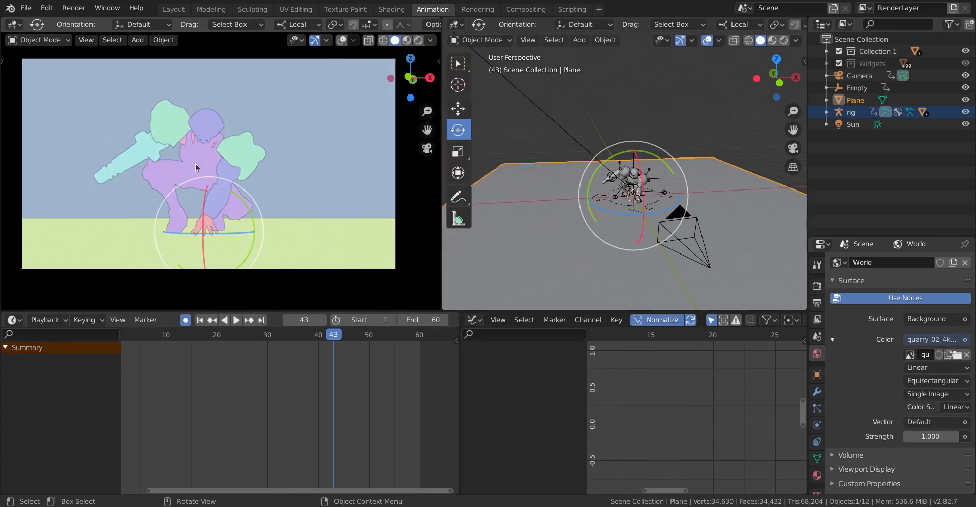
drag(332, 338, 268, 370)
Step: Re-enable Cavity in the camera viewport's shading and set its lighting back to Studio
click(431, 40)
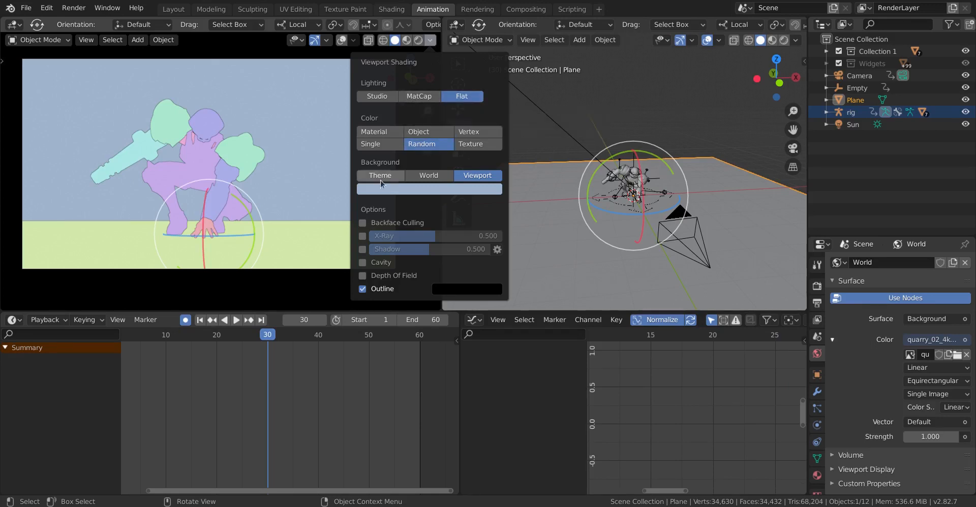
click(363, 262)
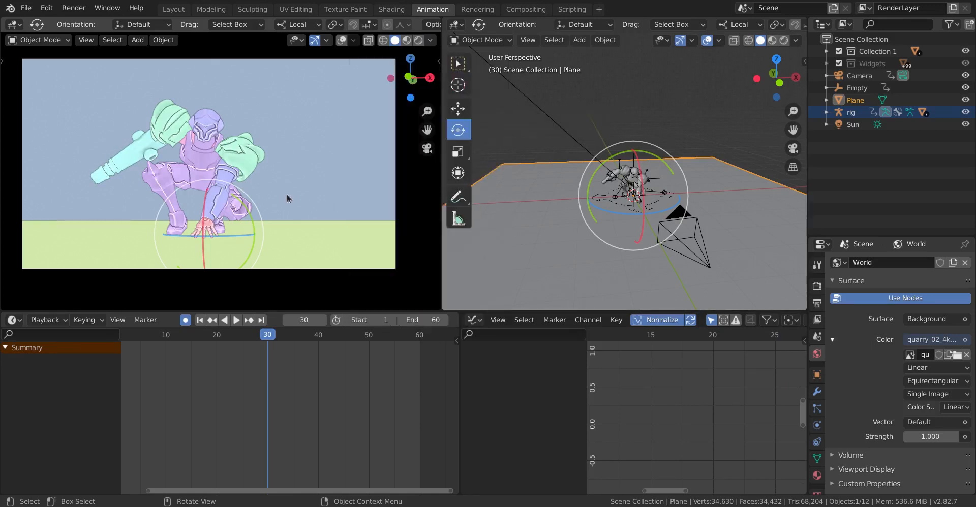
click(430, 40)
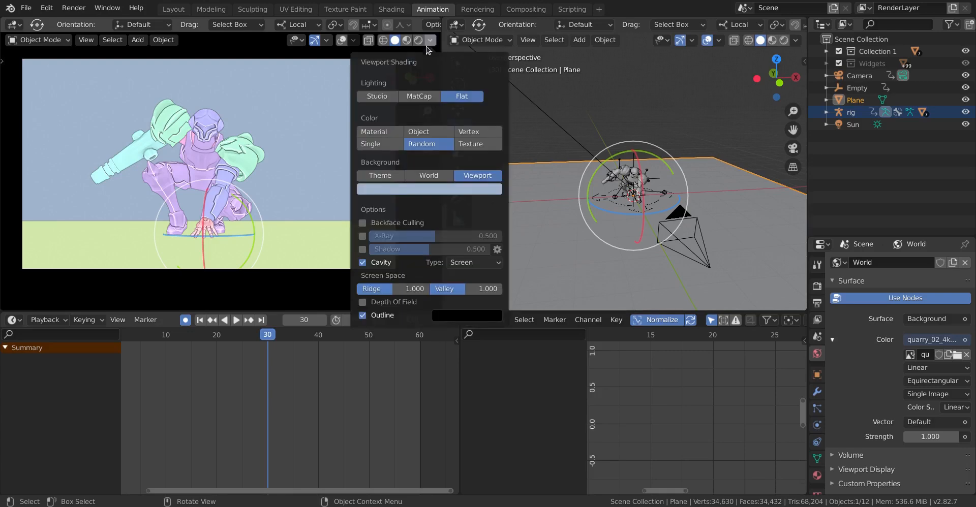
click(373, 96)
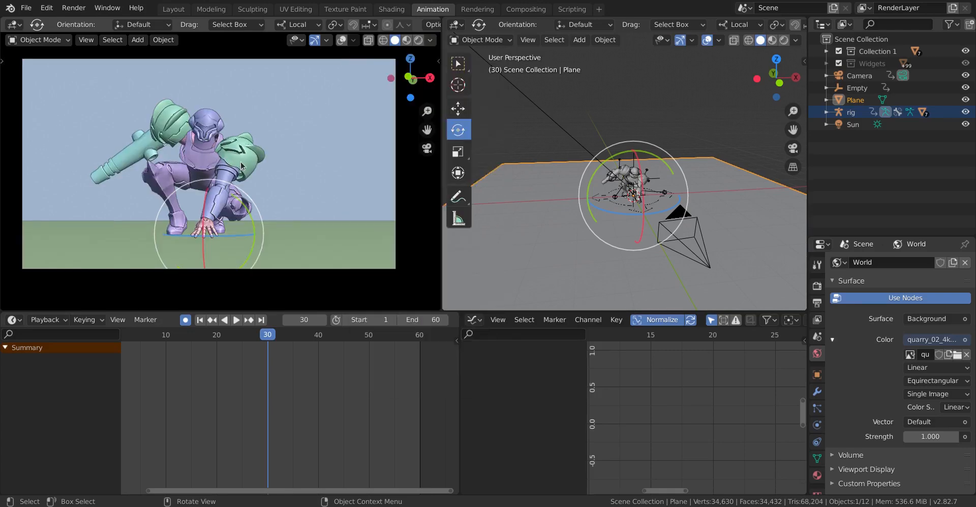
Step: Play the animation from frame 10 to check the Studio-lit look in the camera viewport
drag(255, 339, 165, 336)
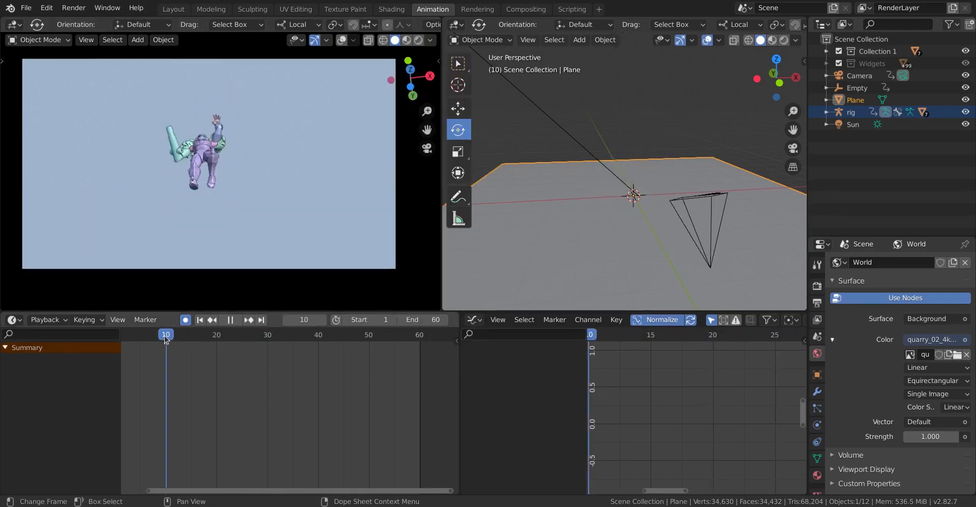
key(space)
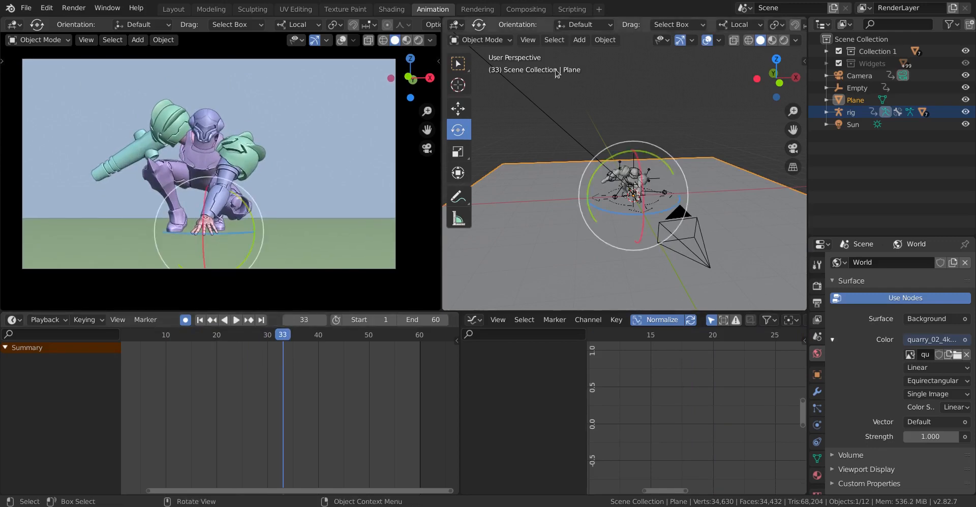
click(693, 41)
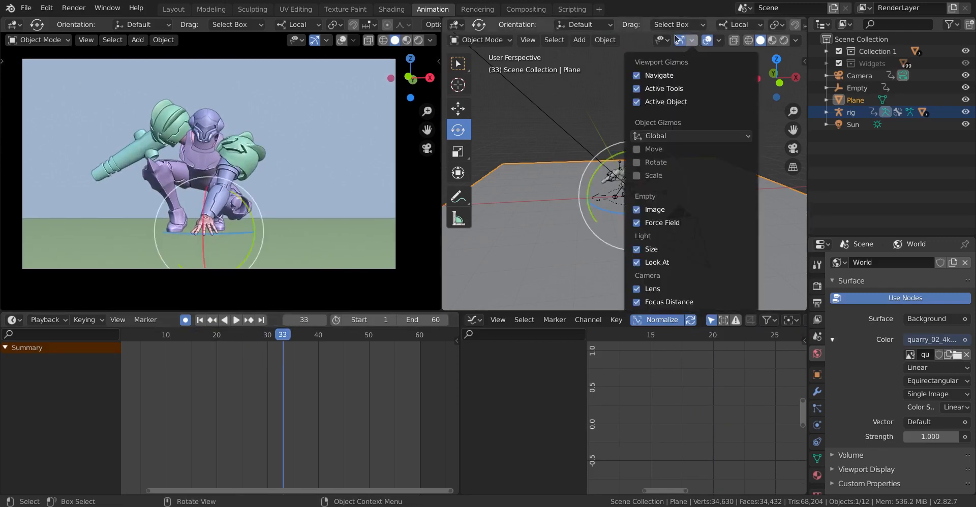
mouse_move(667, 45)
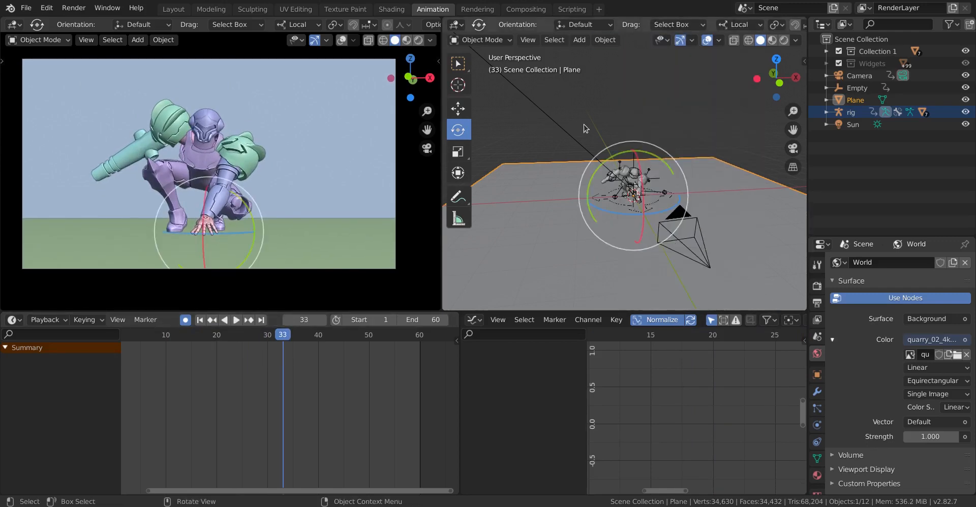
drag(739, 117, 524, 273)
key(ctrl+z)
click(667, 44)
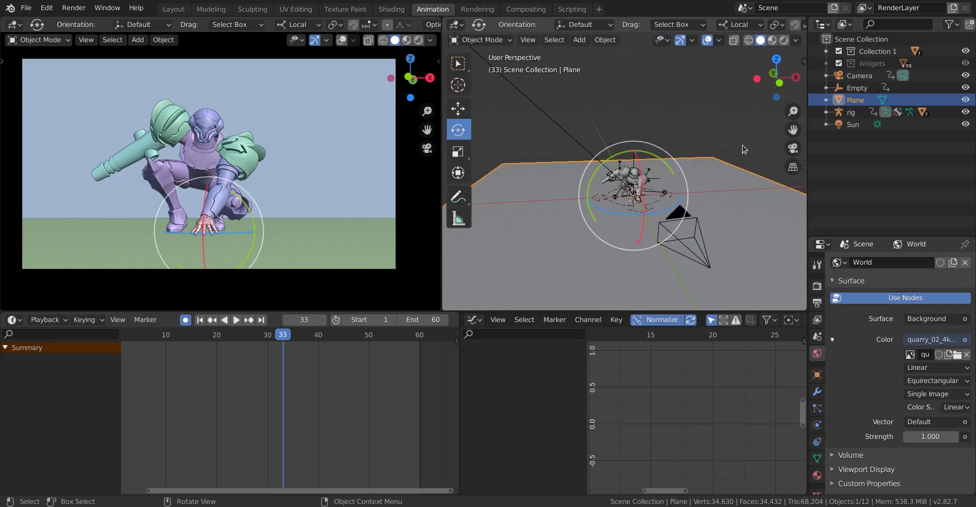
drag(702, 120, 571, 203)
key(ctrl+z)
Step: Select all of the character rig's bones in Pose Mode and move the playhead to frame 32
click(665, 192)
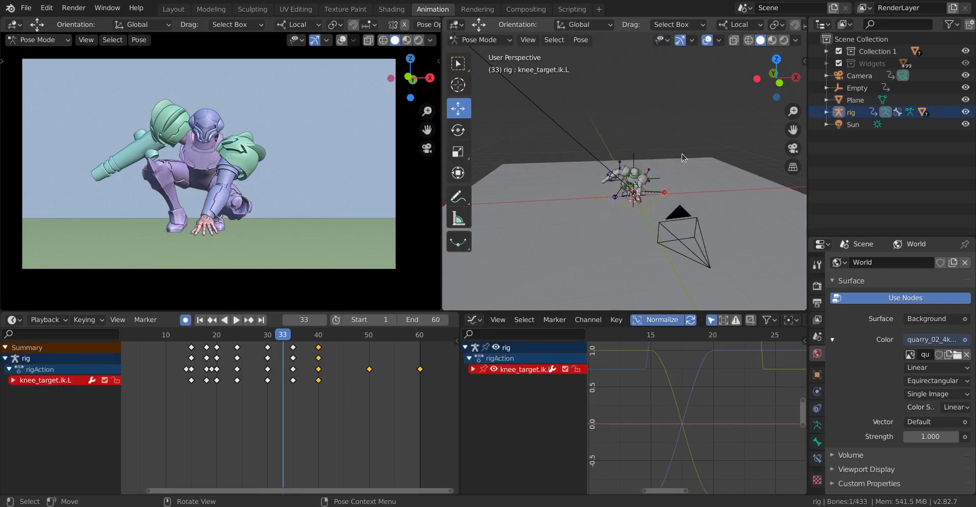
key(a)
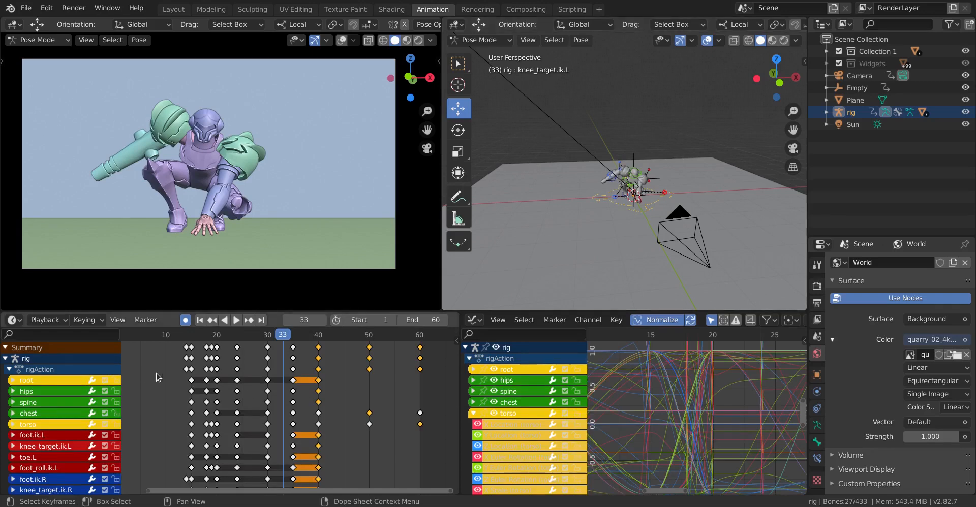
mouse_move(283, 336)
mouse_down()
mouse_move(239, 335)
mouse_move(277, 336)
mouse_up()
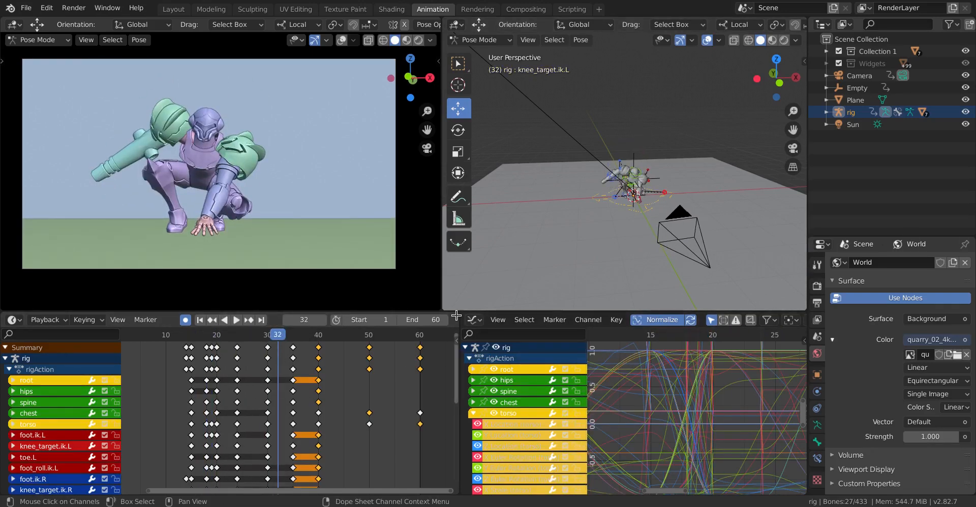
Step: Expand the Dope Sheet over the Graph Editor and play the animation from the beginning of the timeline
drag(458, 316, 498, 323)
drag(429, 333, 224, 338)
key(space)
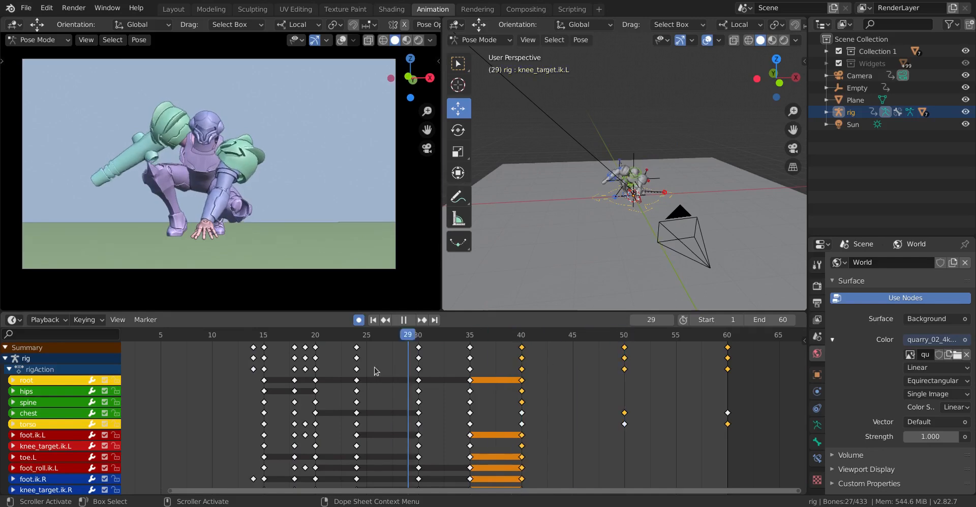
key(space)
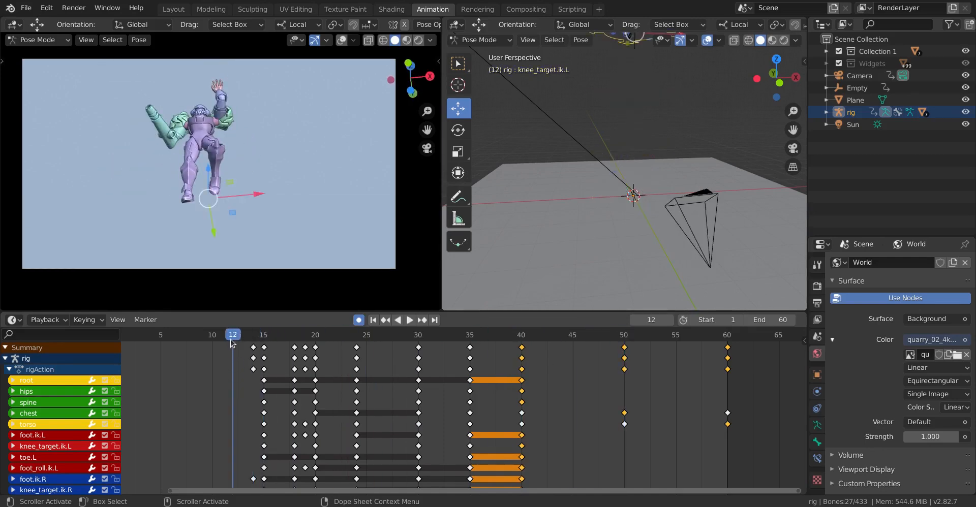
drag(232, 344, 148, 366)
key(space)
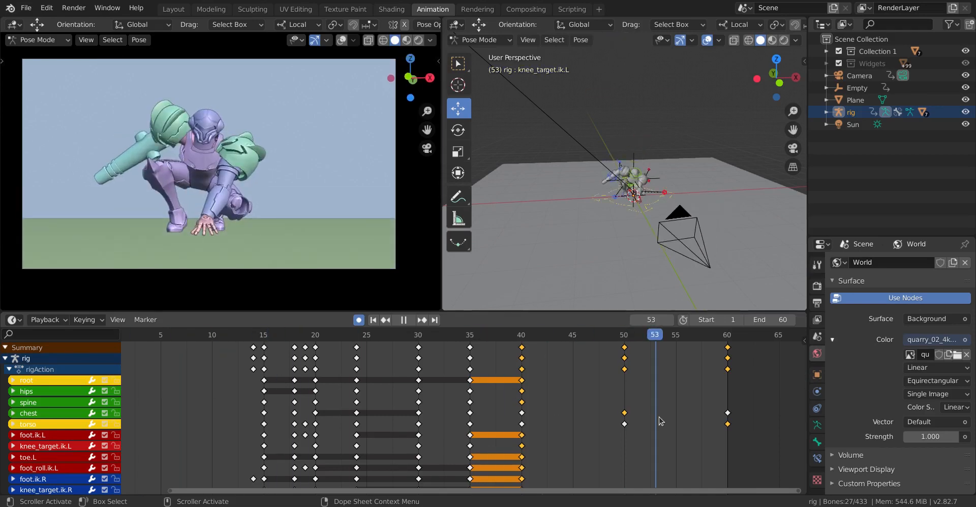
key(space)
Step: Check the render settings, then the output resolution, frame range and frame rate in the scene's Output properties
click(816, 289)
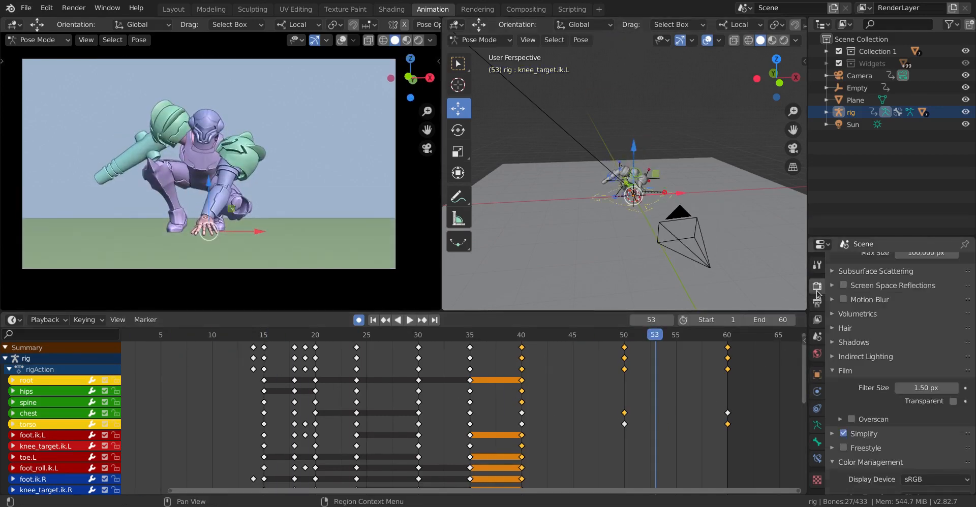
scroll(819, 300, up, 8)
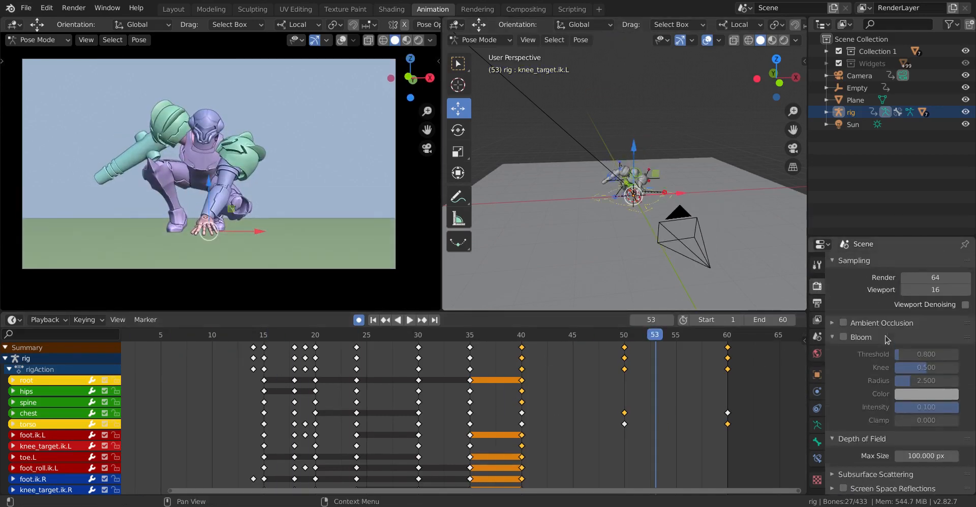
click(816, 304)
scroll(841, 319, up, 3)
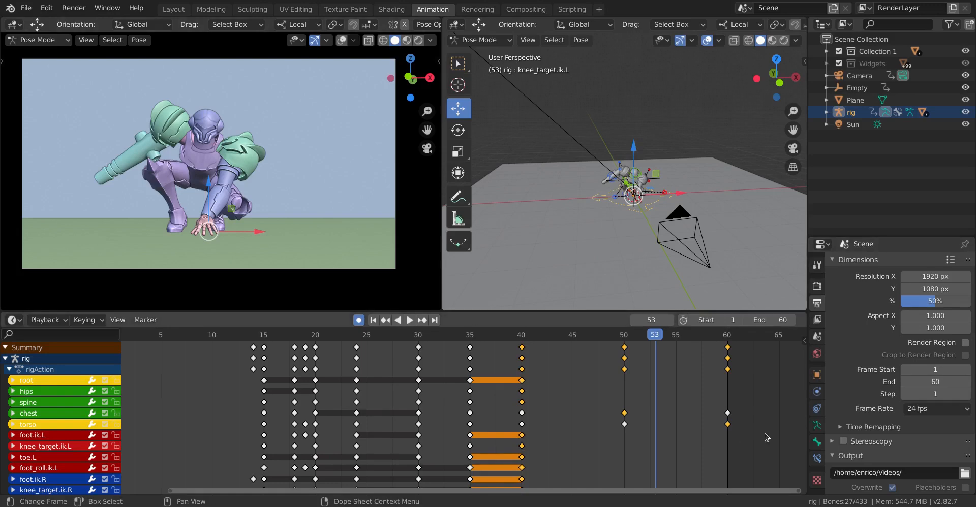
click(921, 410)
click(917, 412)
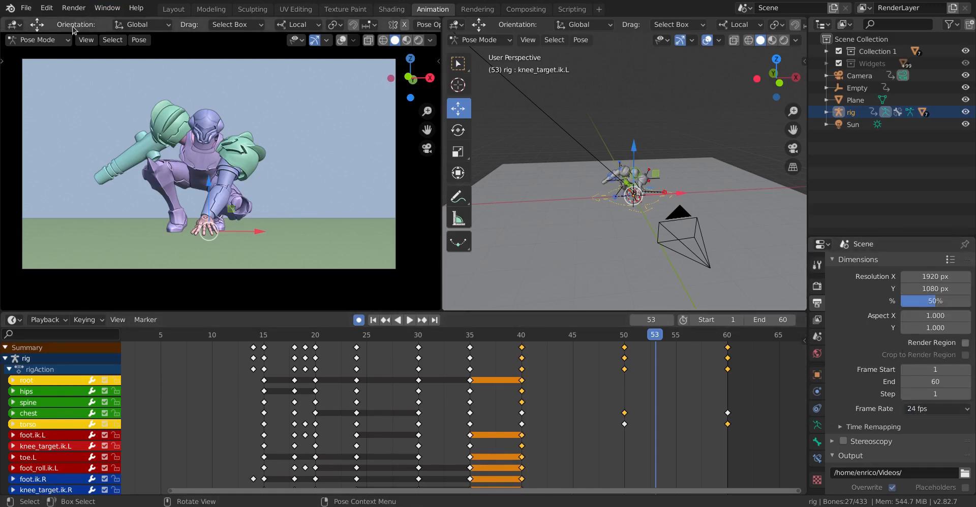
Step: Deselect all of the rig's bones and make a Viewport Render Animation from the camera viewport, closing the render window when finished
click(88, 40)
key(alt+a)
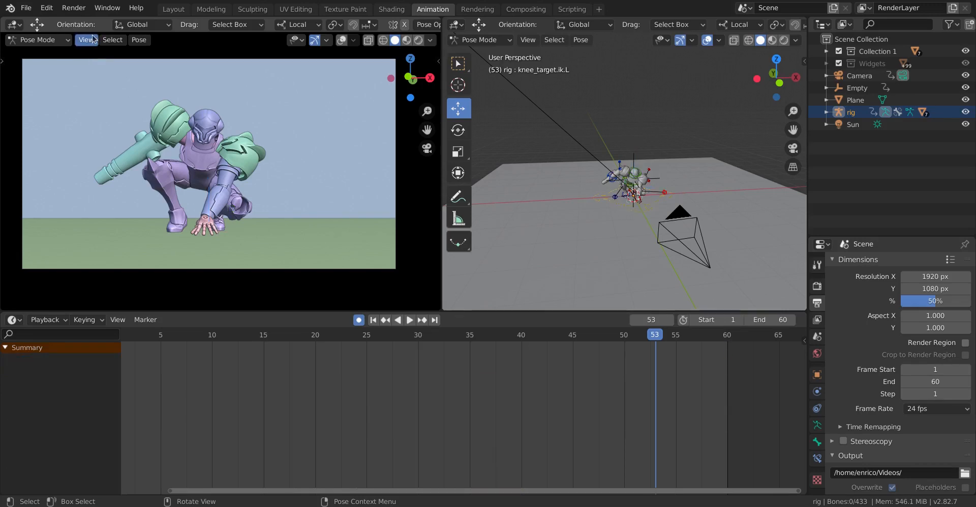
click(87, 40)
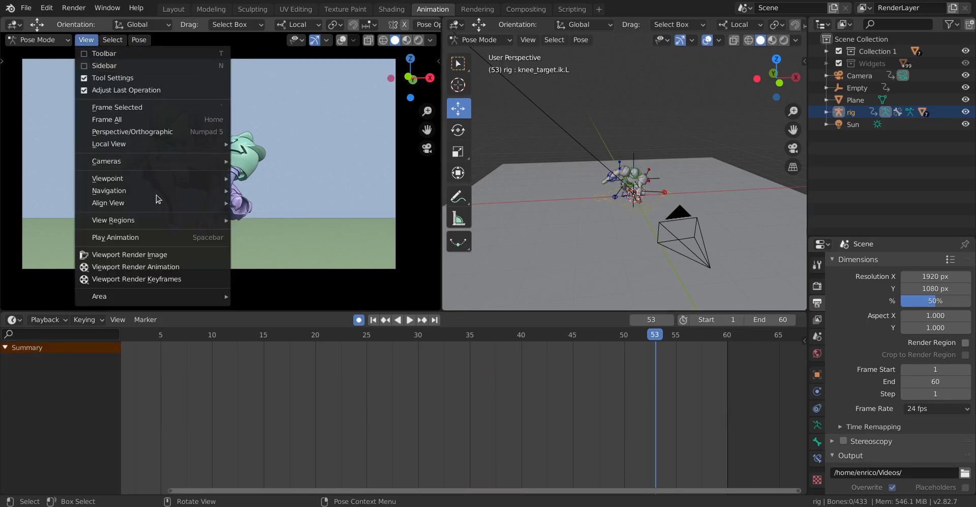
click(153, 265)
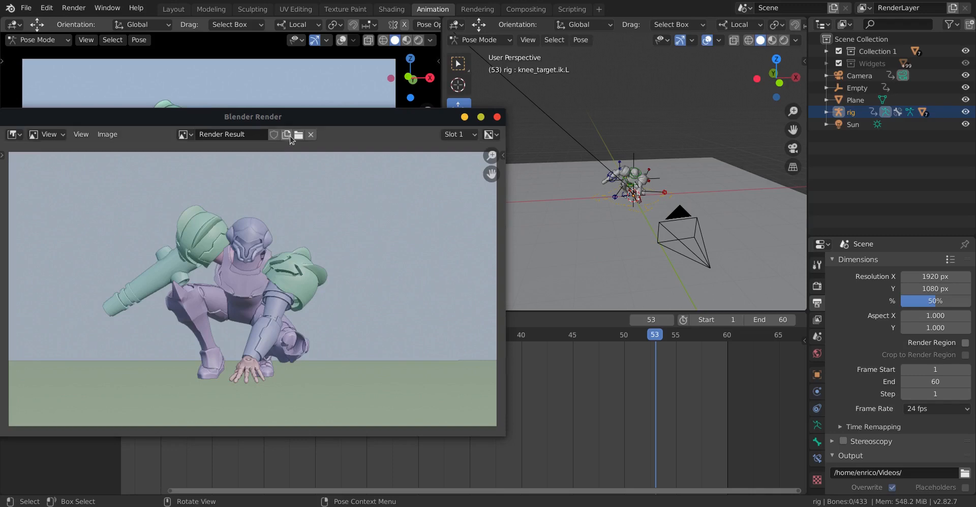
click(497, 117)
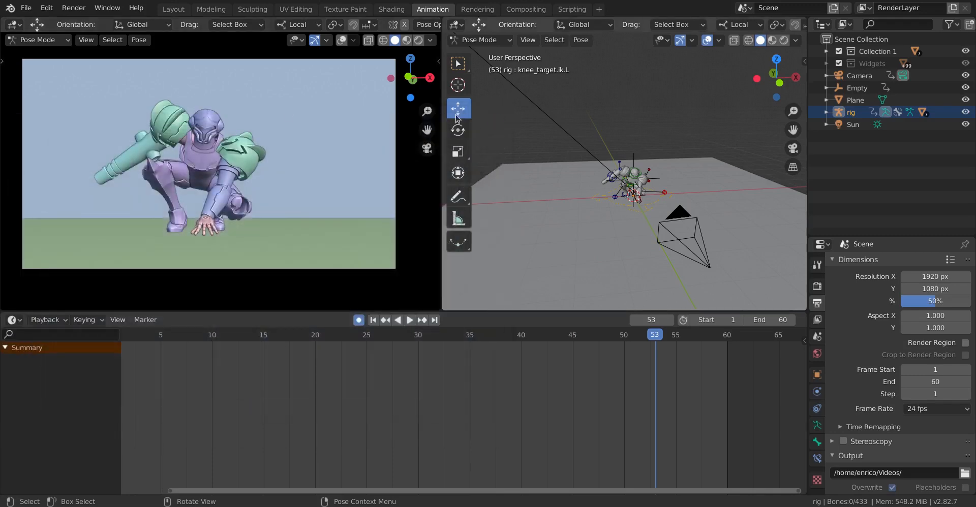
Step: View the rendered animation in the animation player, scrub through its frames and close the player
click(74, 8)
click(99, 78)
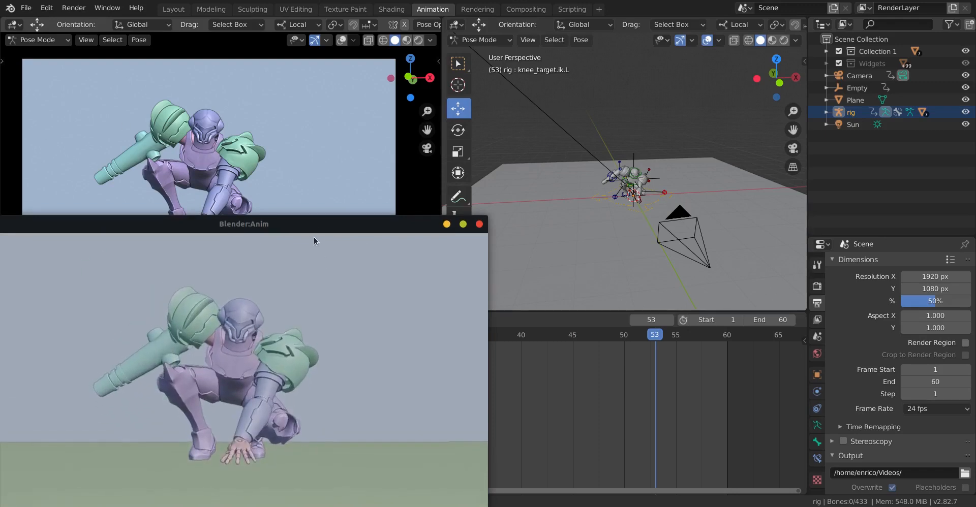
drag(313, 232, 466, 166)
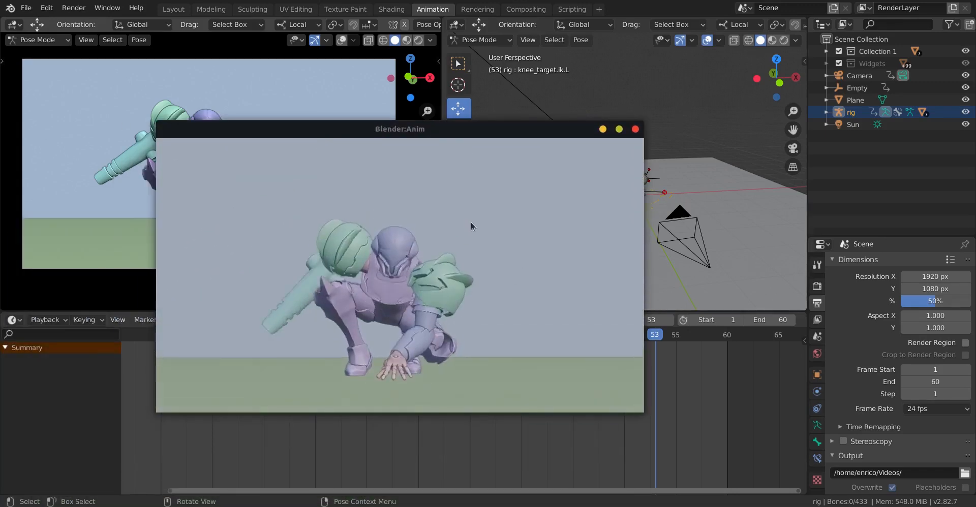
drag(493, 245, 429, 263)
drag(327, 313, 519, 189)
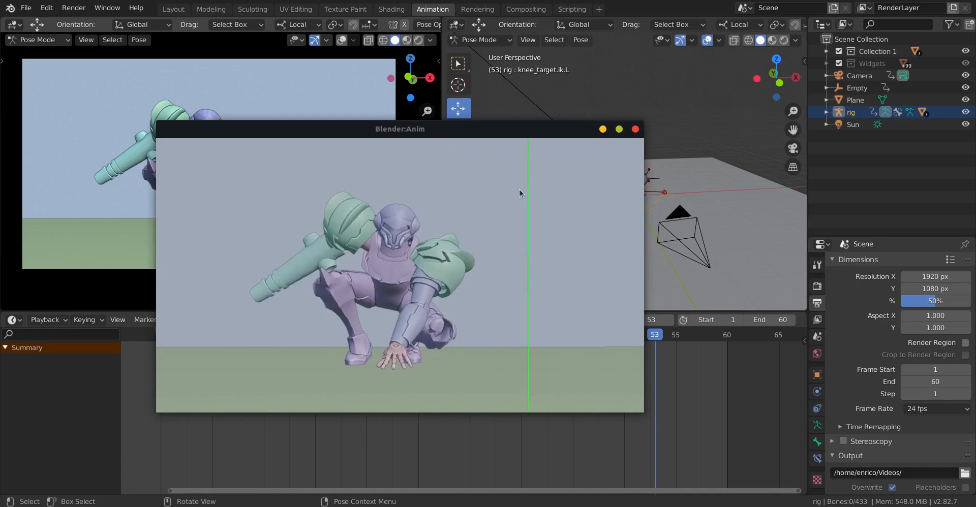
click(635, 129)
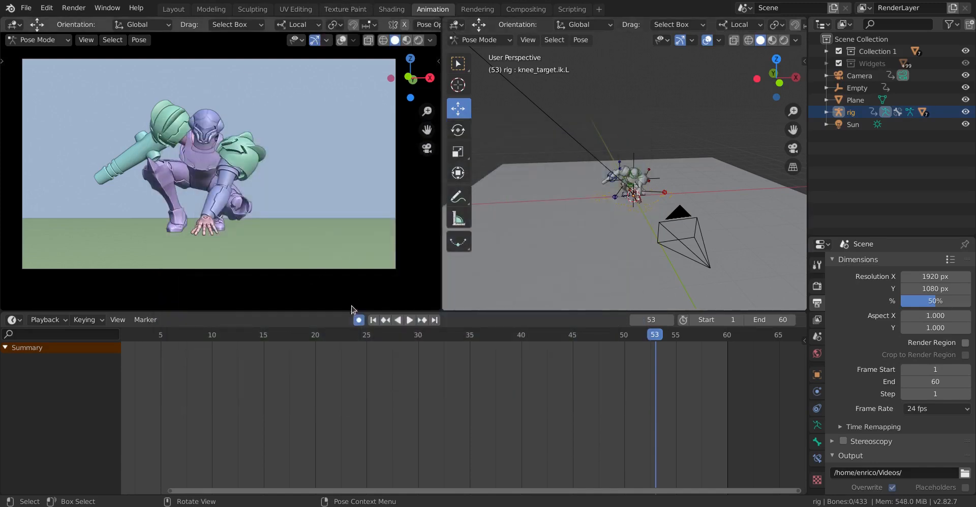
Step: Play and scrub the animation around frame 16, stopping with the playhead at frame 20
click(314, 341)
key(space)
drag(313, 341, 274, 363)
key(space)
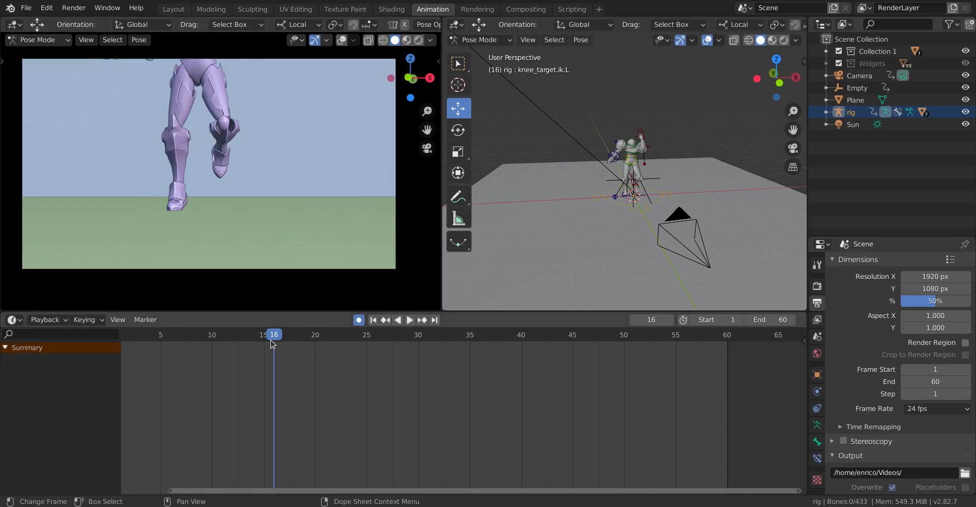
key(space)
key(space)
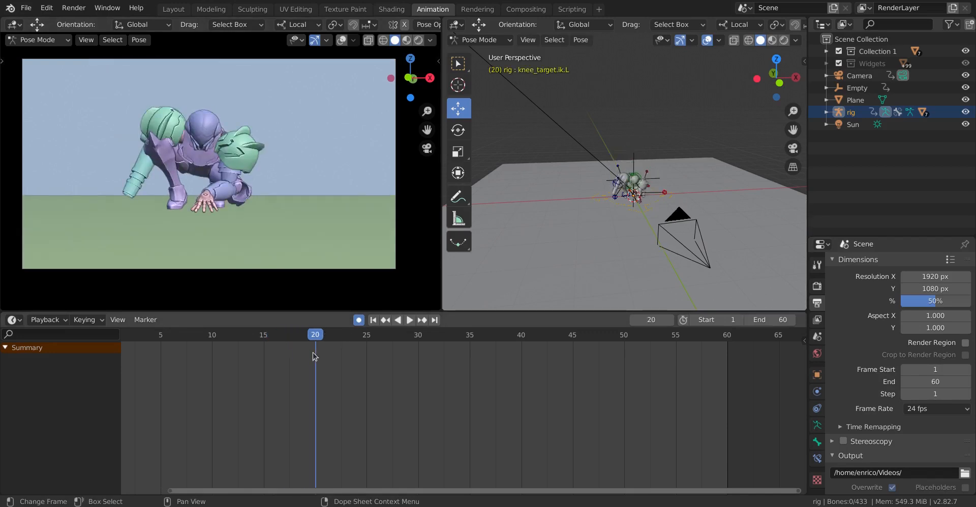
Step: Enable the timeline's preview range and set it to start at frame 20 and end at frame 40
click(683, 320)
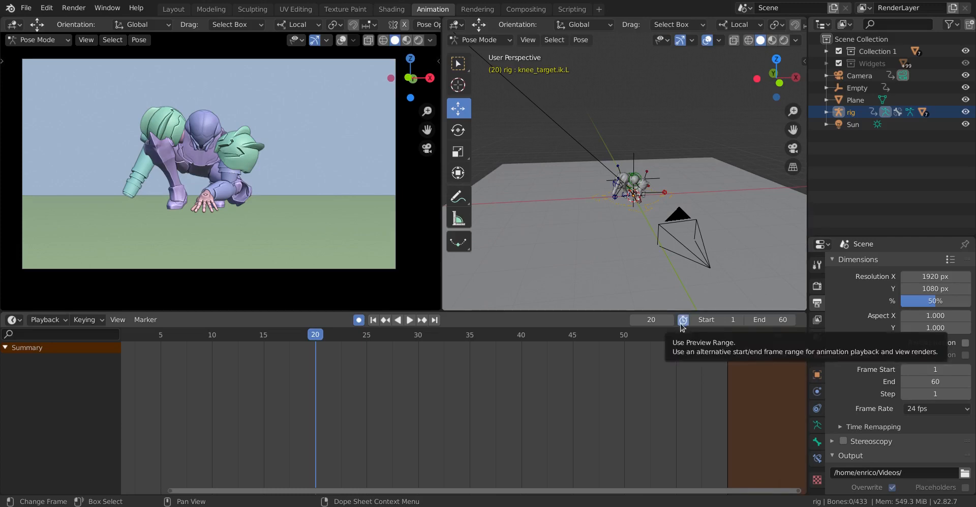
scroll(430, 411, down, 2)
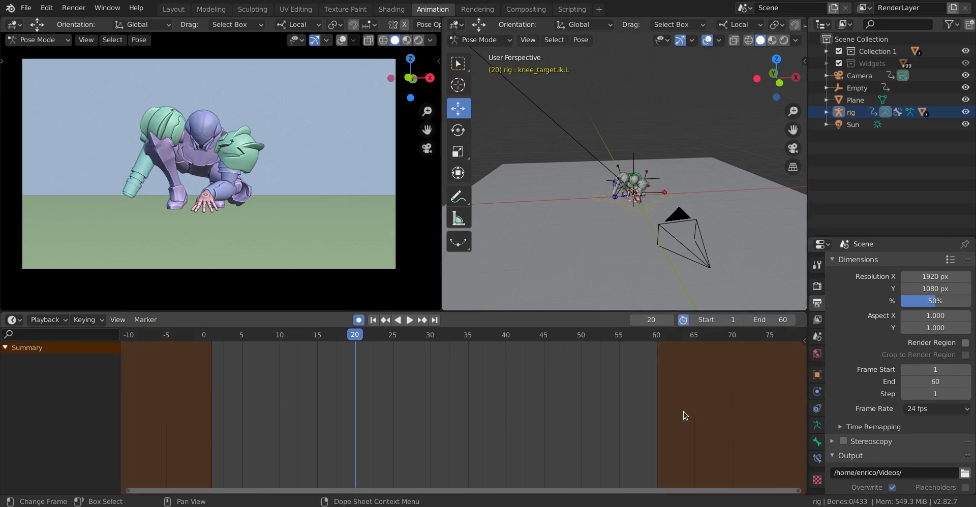
drag(711, 320, 732, 320)
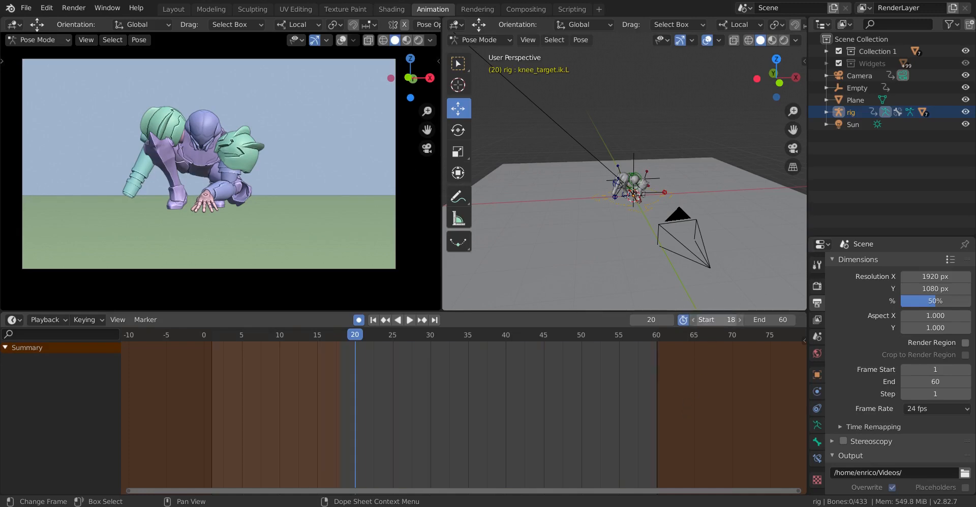
click(506, 335)
key(space)
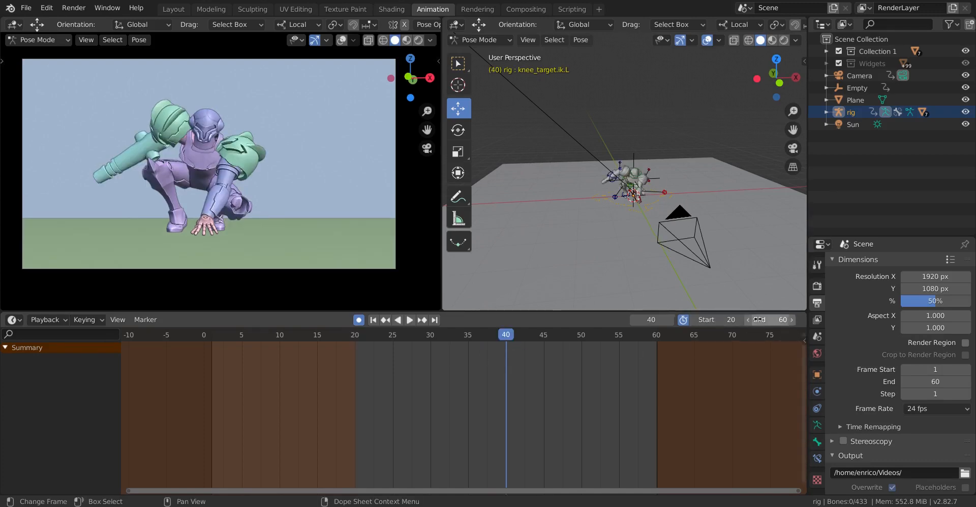
drag(770, 321, 750, 320)
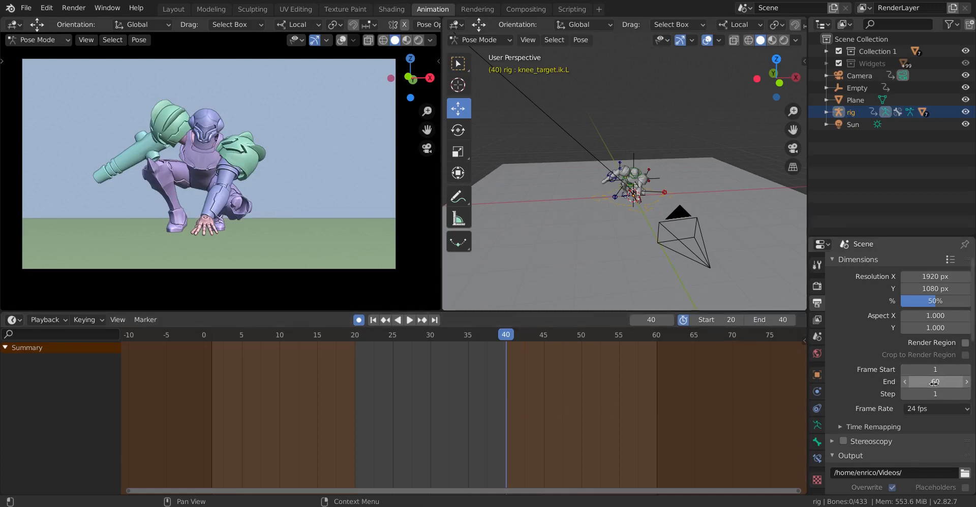
Step: Play the animation within the preview range and return the playhead to frame 20
click(683, 320)
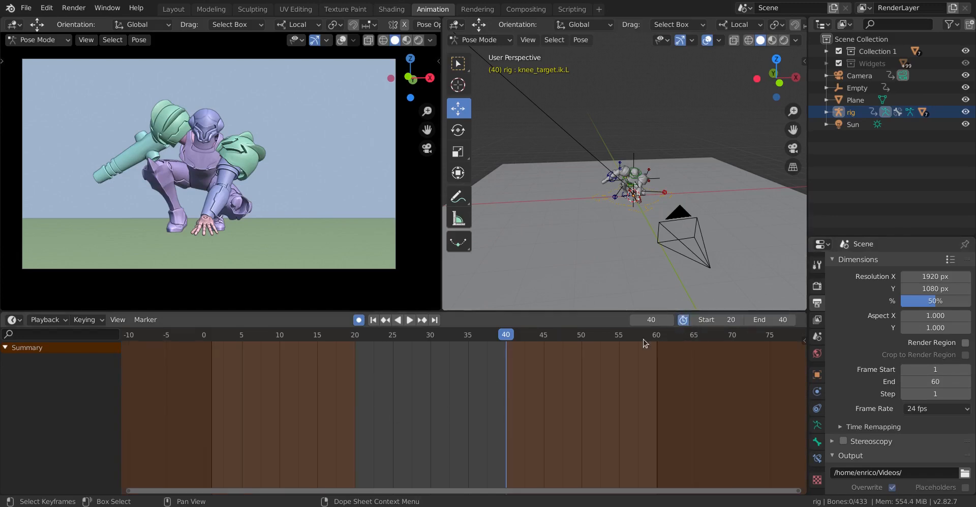
key(space)
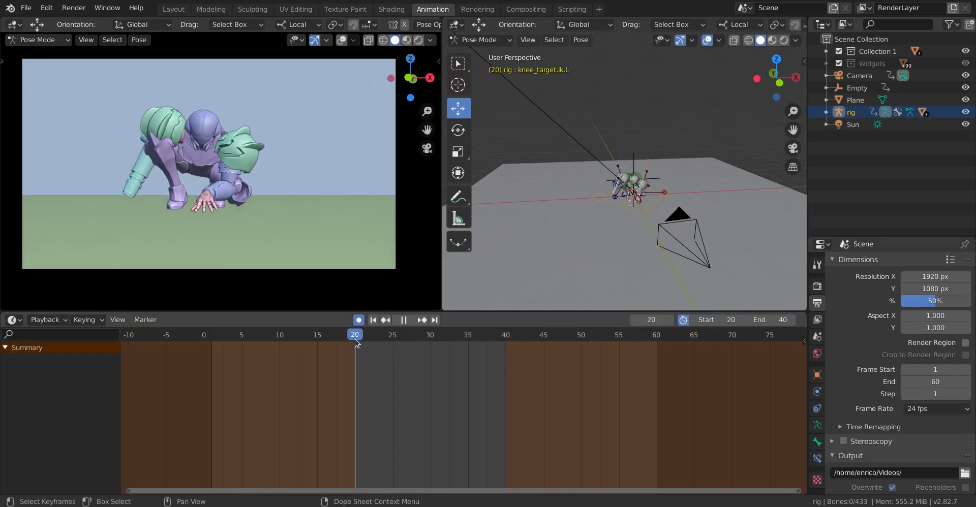
key(Escape)
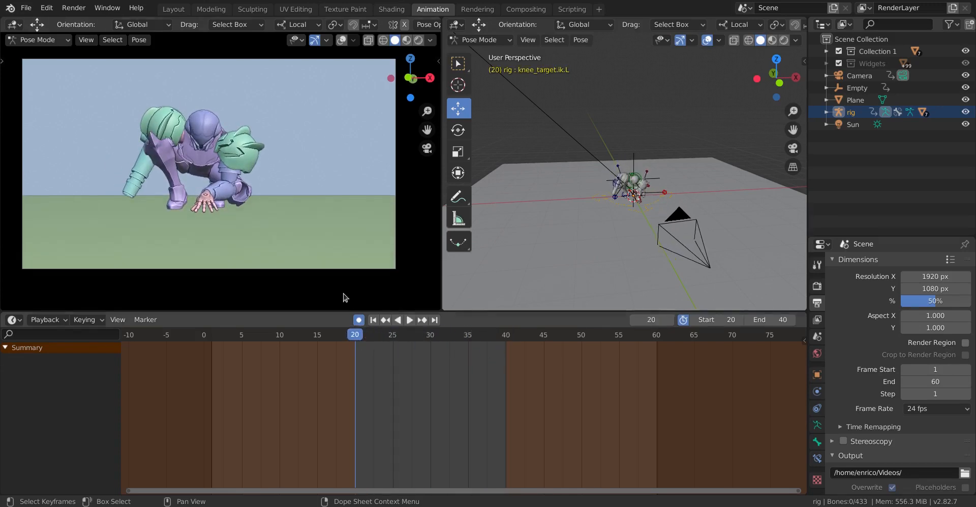
Step: Make a Viewport Render Animation of the preview range from the camera viewport and close the render window
click(89, 39)
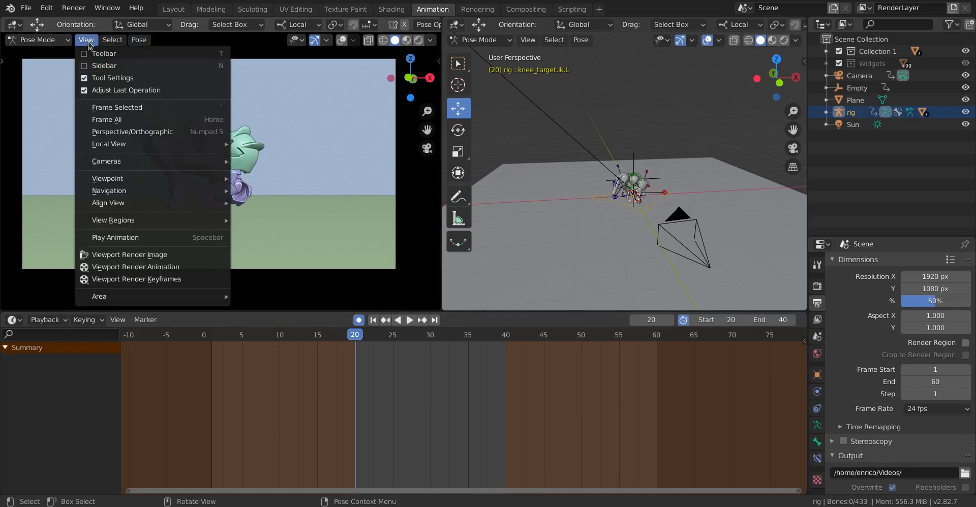
click(160, 268)
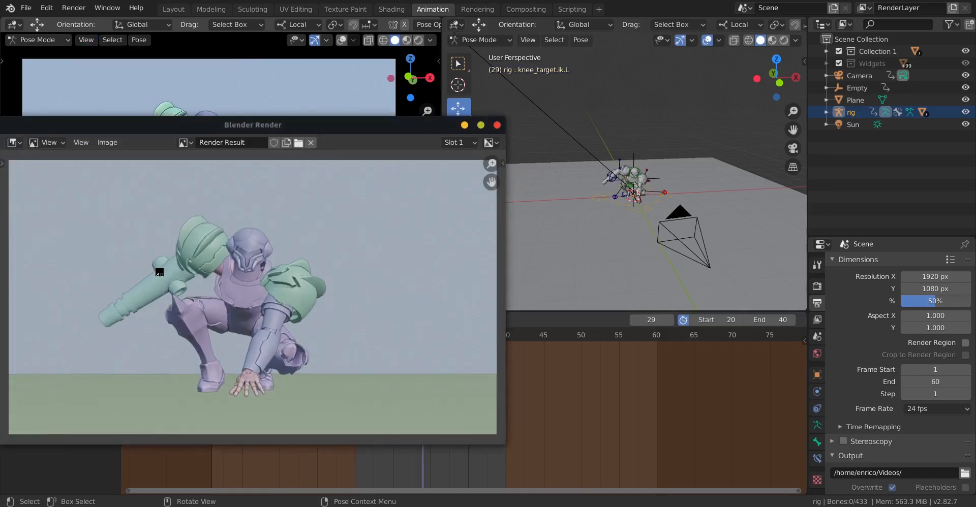
click(497, 125)
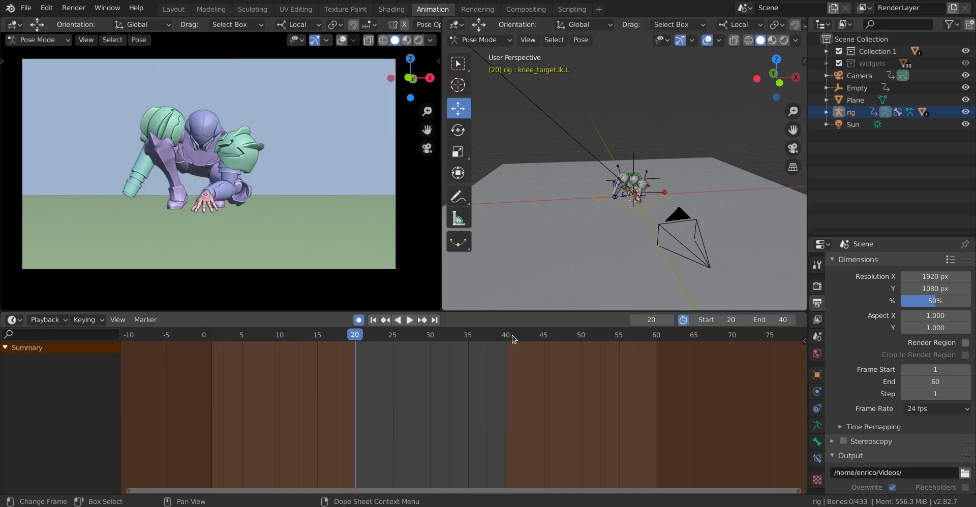
Step: View the rendered preview-range animation in the animation player and close the player
click(73, 8)
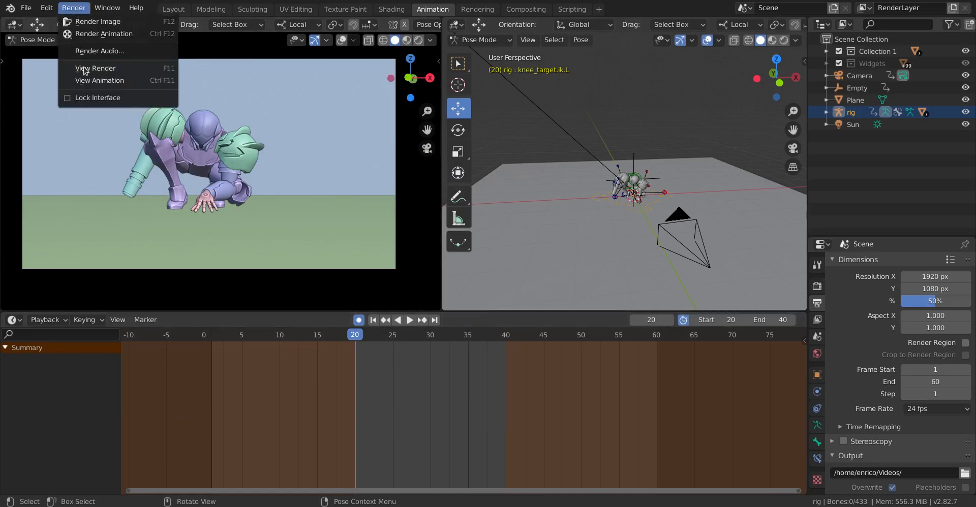
click(84, 75)
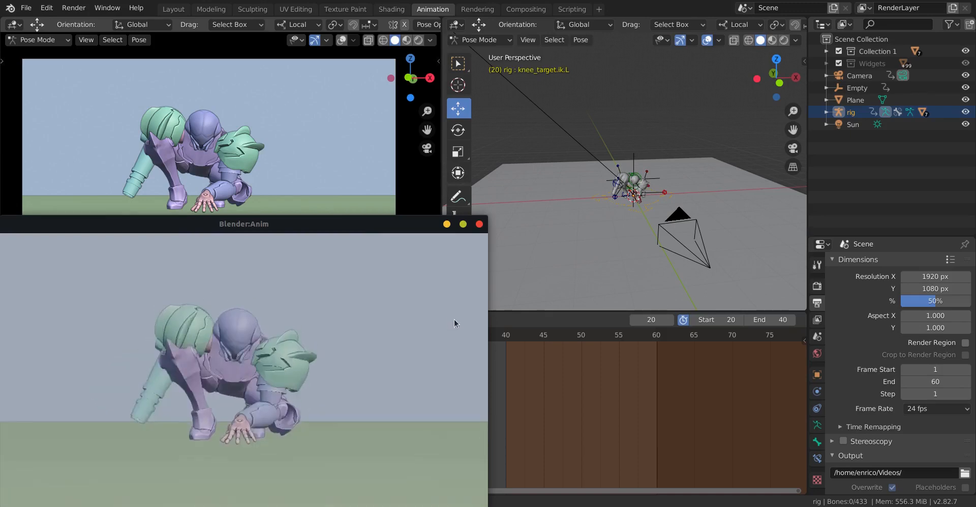
click(479, 225)
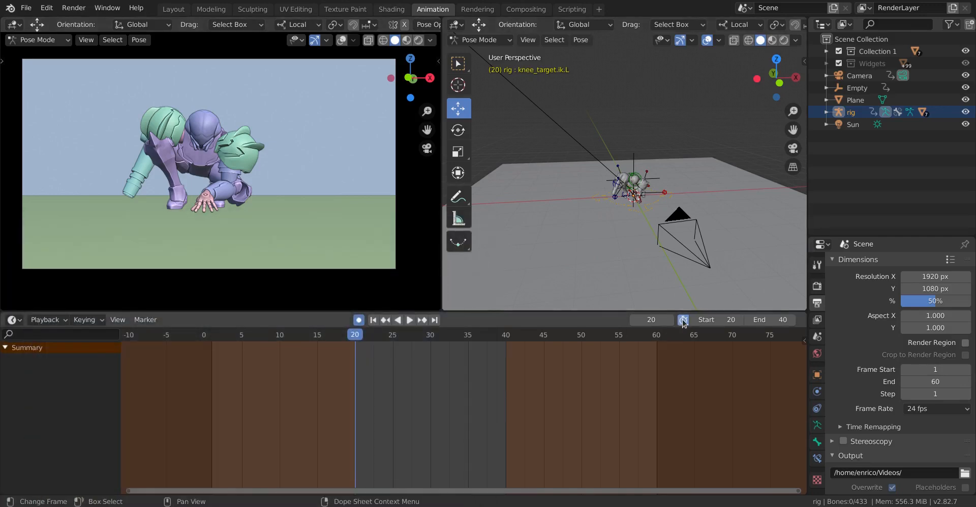
Step: Set the preview range's start to frame 16 and its end to frame 35 from the playhead position
click(325, 335)
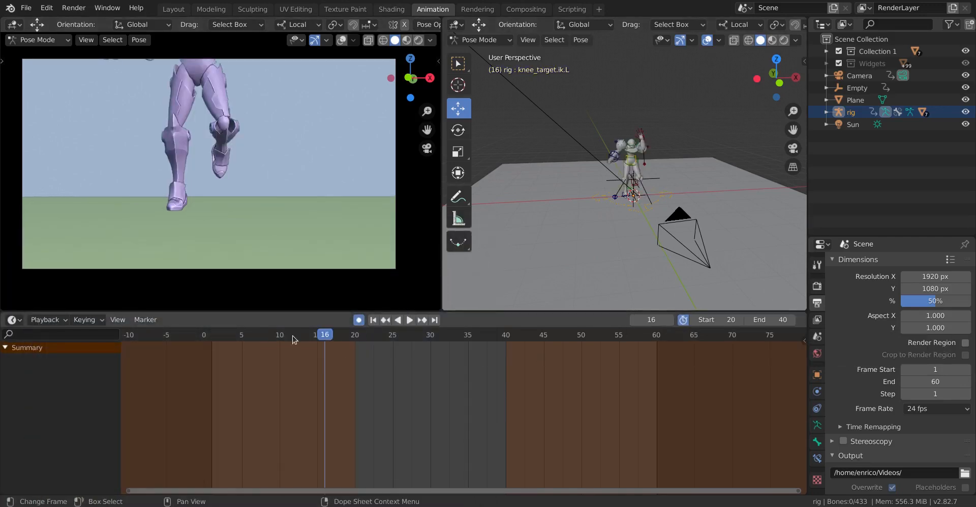
click(44, 320)
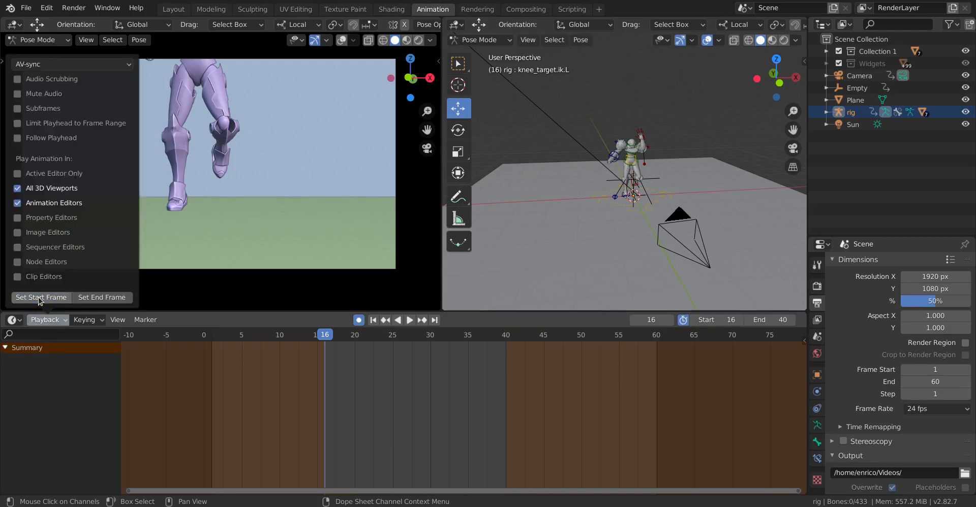
click(38, 297)
click(468, 335)
click(45, 320)
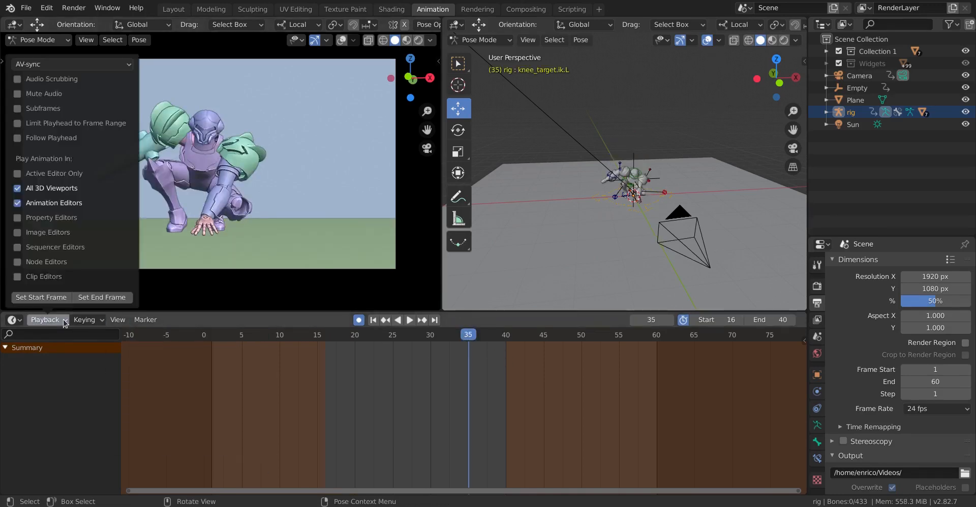
click(45, 320)
click(103, 297)
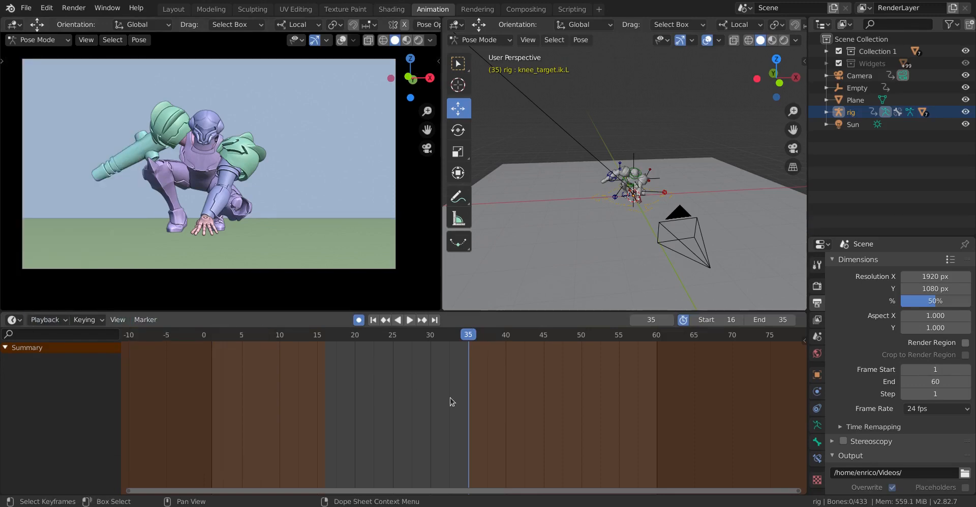
Step: Scrub through the preview range to check the animation and leave the playhead at frame 20
drag(416, 333, 340, 343)
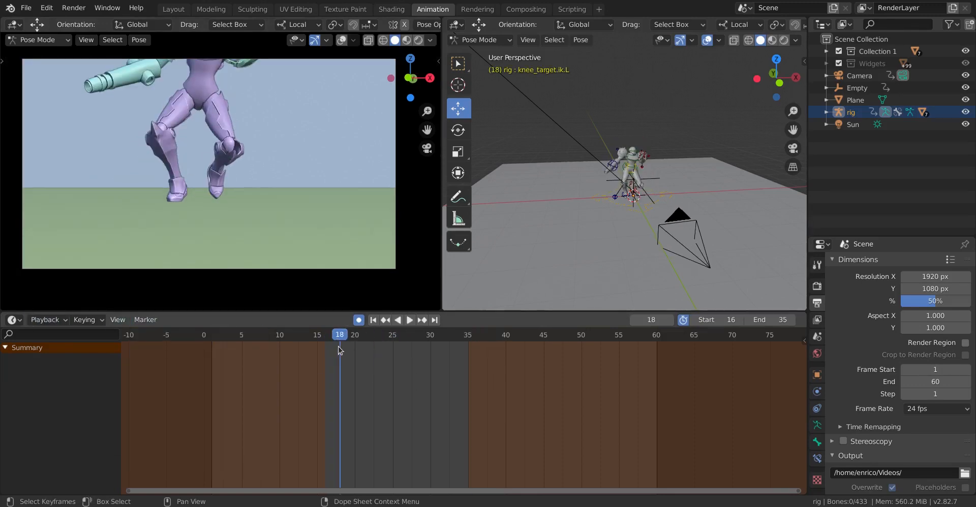
key(shift+e)
click(347, 350)
key(space)
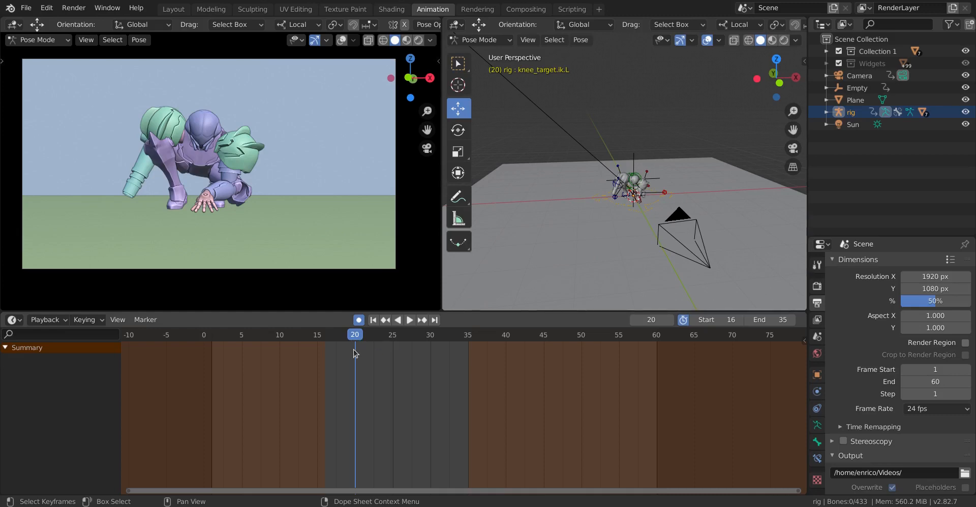
key(shift+s)
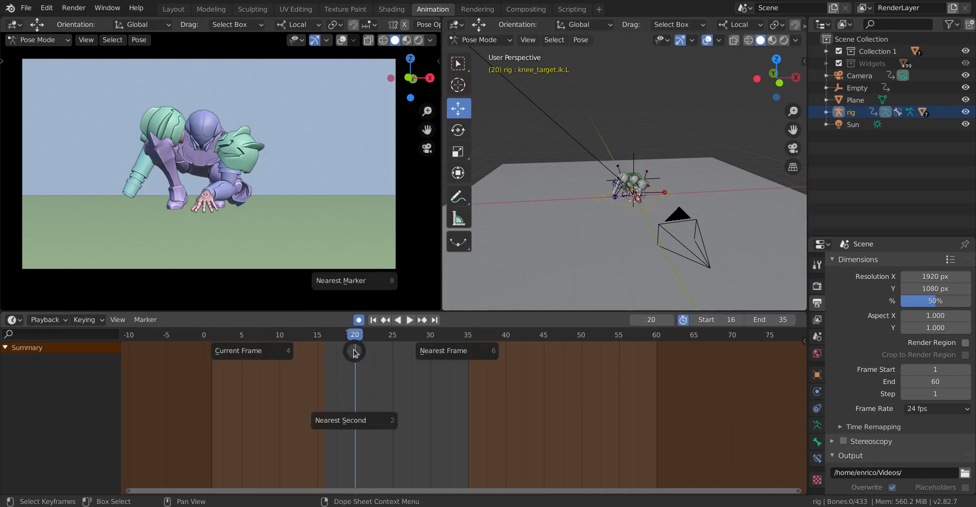
key(Escape)
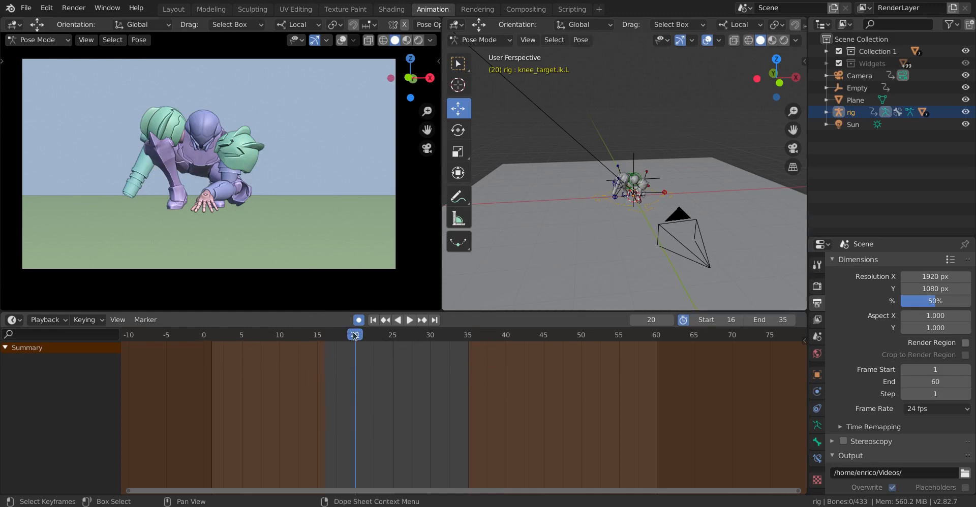
mouse_move(352, 332)
mouse_down()
mouse_move(334, 339)
mouse_move(352, 341)
mouse_up()
key(shift+s)
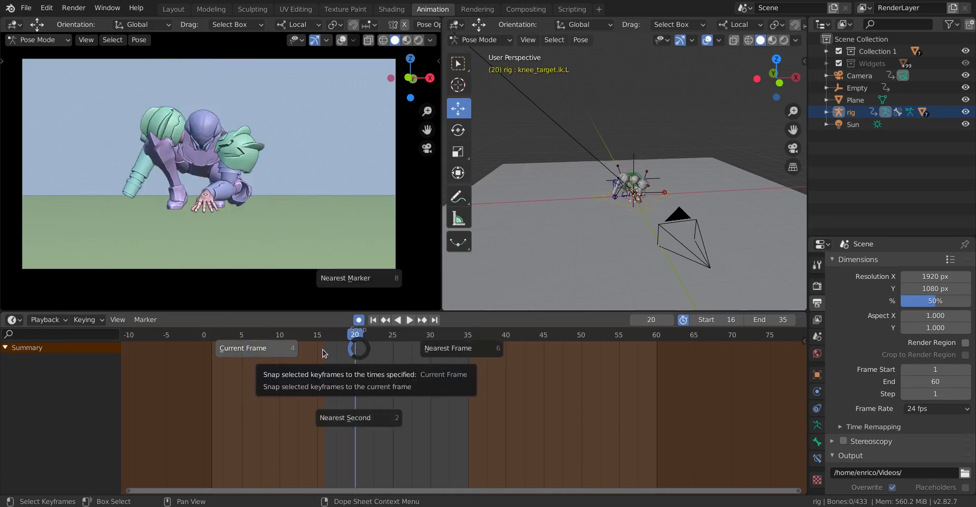
click(472, 351)
key(shift+s)
click(354, 351)
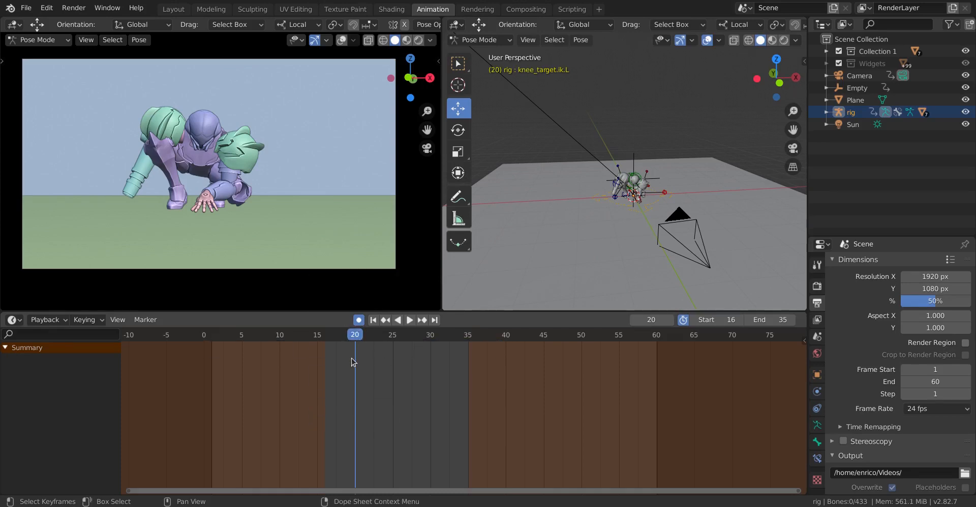
Step: Play the animation within the preview range and stop it with the playhead at frame 30
key(space)
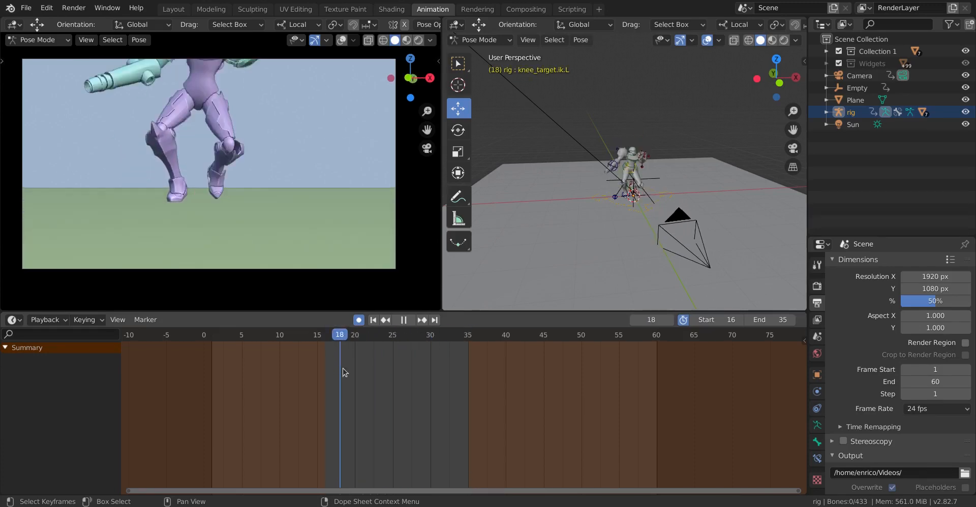
key(space)
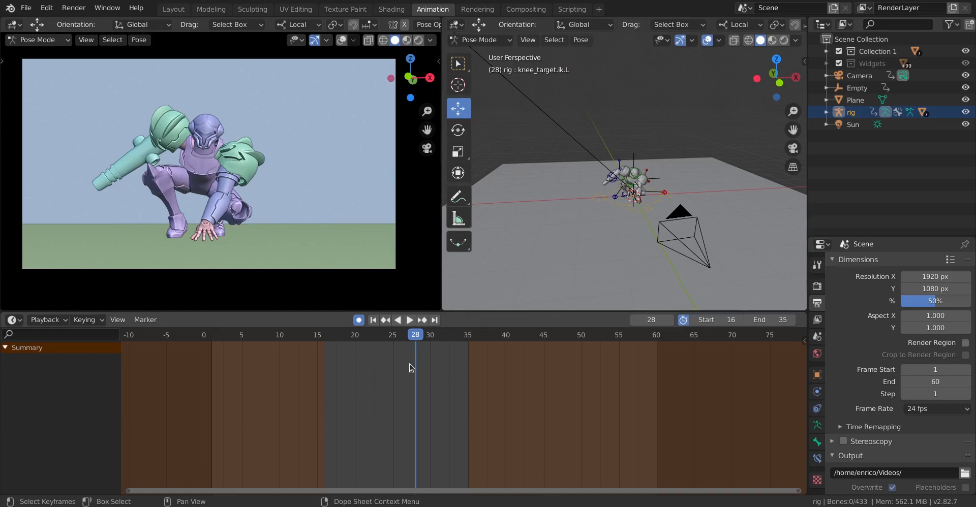
drag(356, 338, 431, 464)
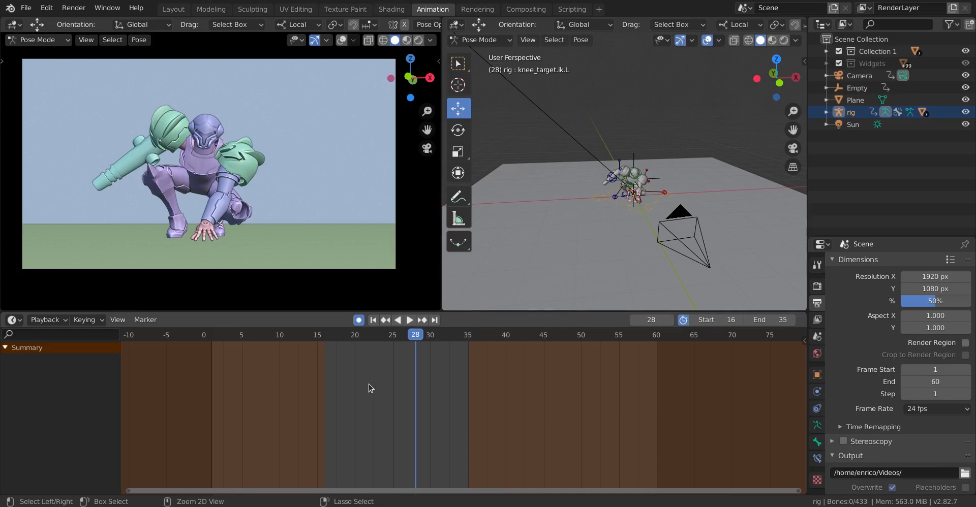
key(shift+b)
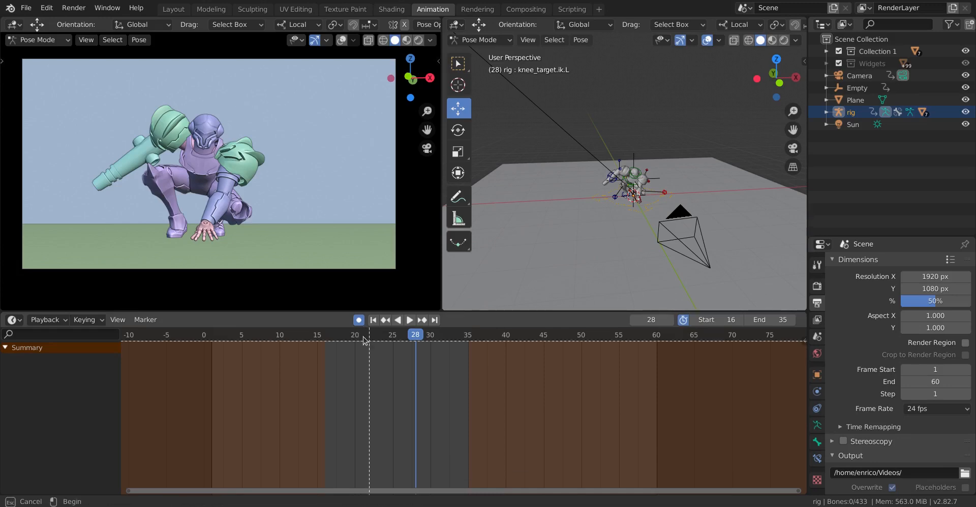
drag(362, 346, 436, 431)
scroll(435, 421, down, 7)
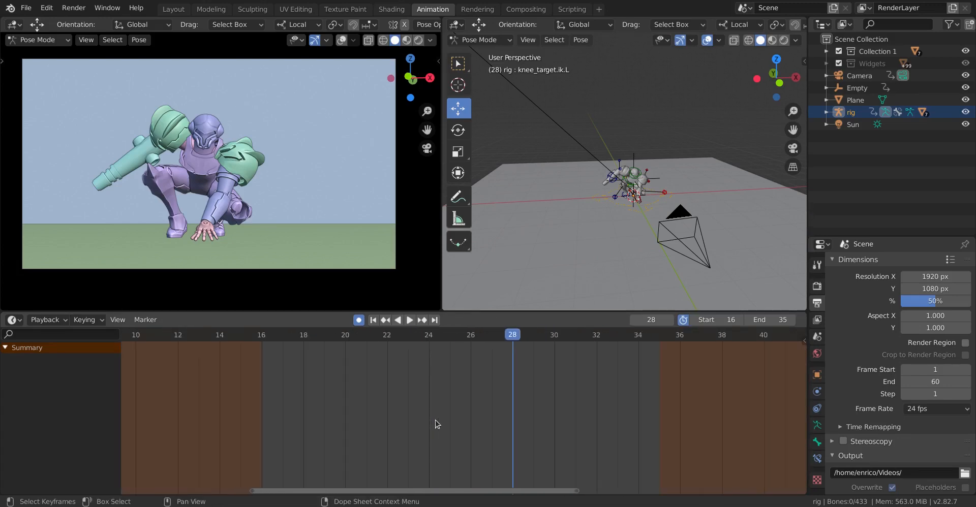
key(shift+b)
drag(350, 337, 538, 437)
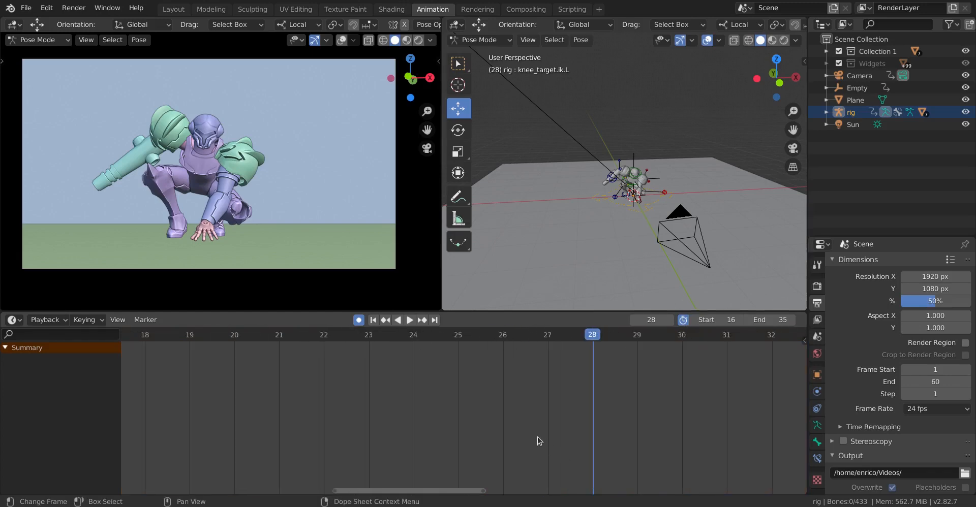
scroll(538, 437, down, 7)
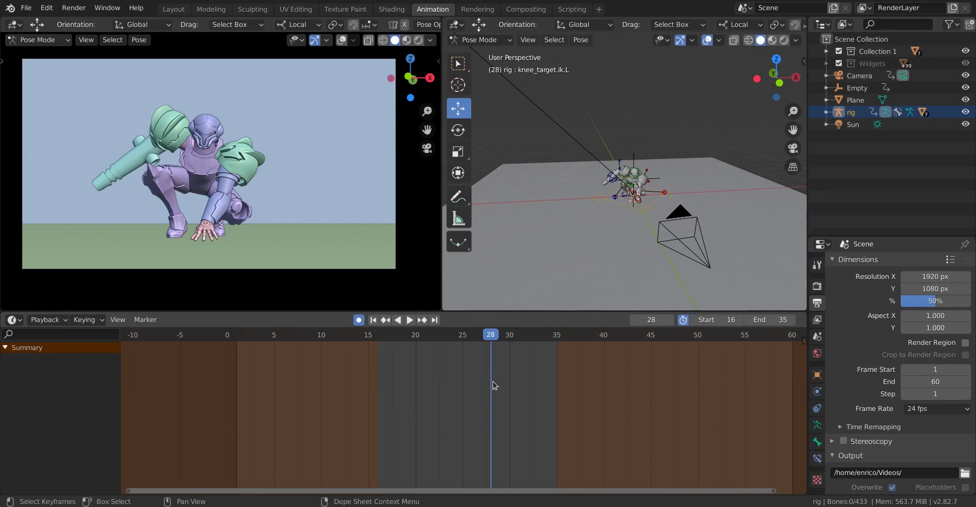
key(space)
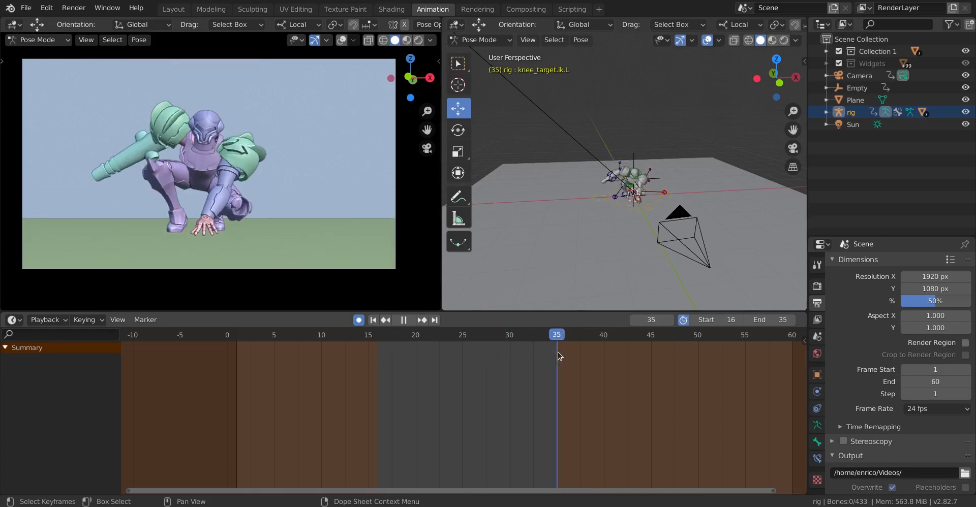
key(space)
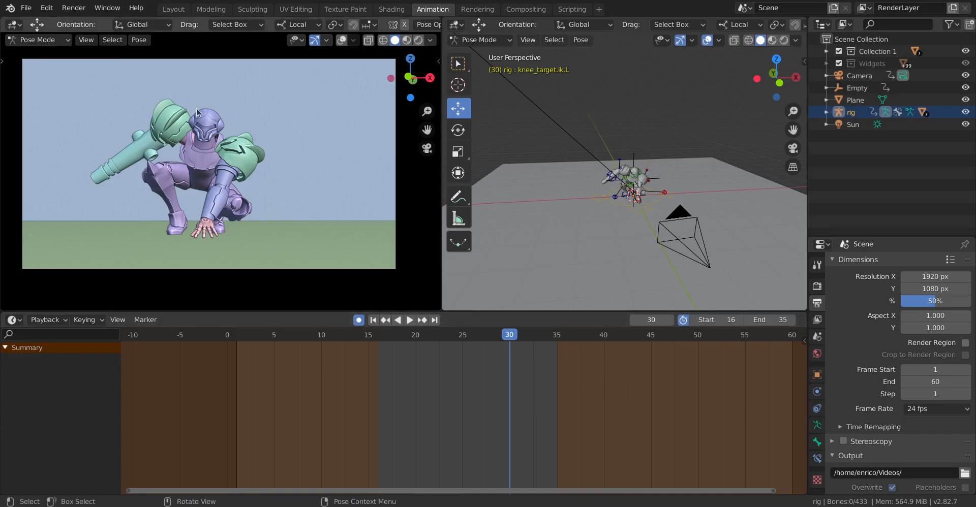
Step: Make a Viewport Render Animation of the preview range from the user-perspective viewport and close the render window
click(87, 41)
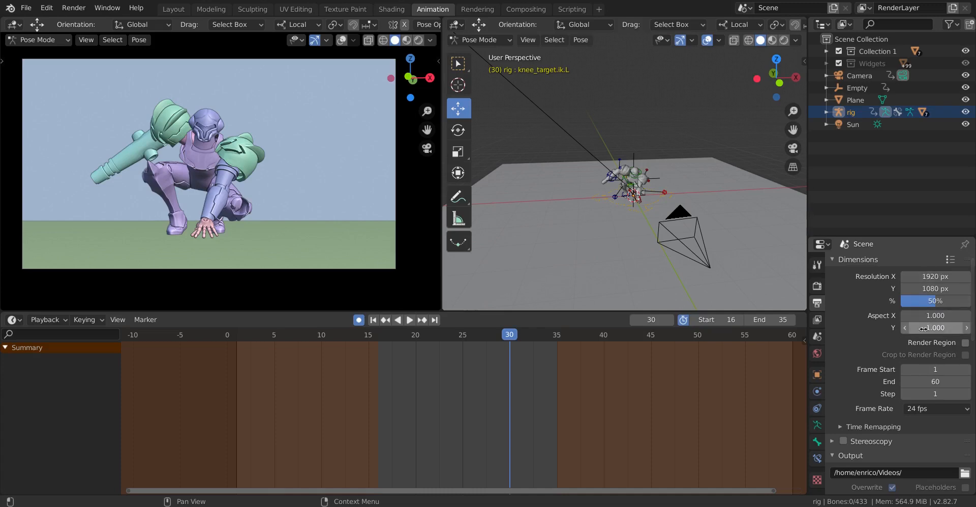
scroll(906, 438, down, 5)
scroll(646, 197, up, 2)
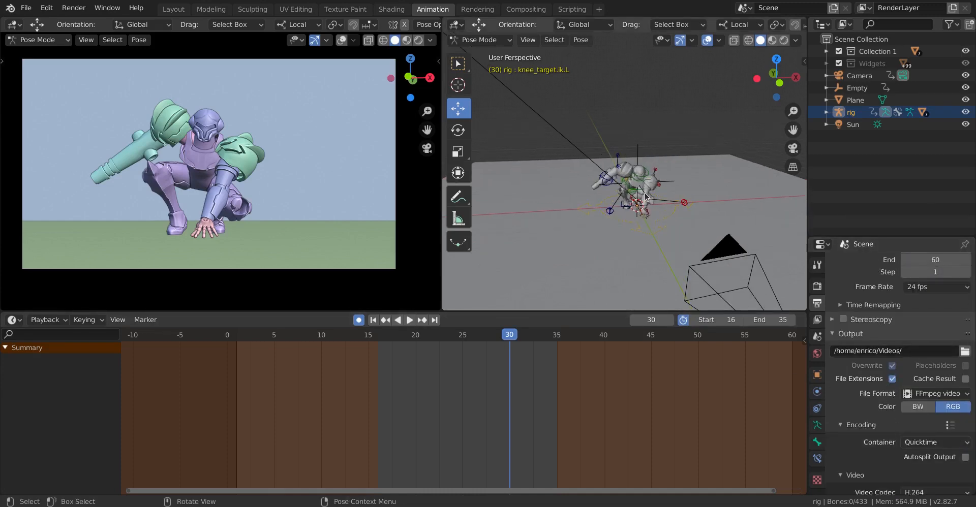
scroll(634, 184, up, 1)
click(527, 41)
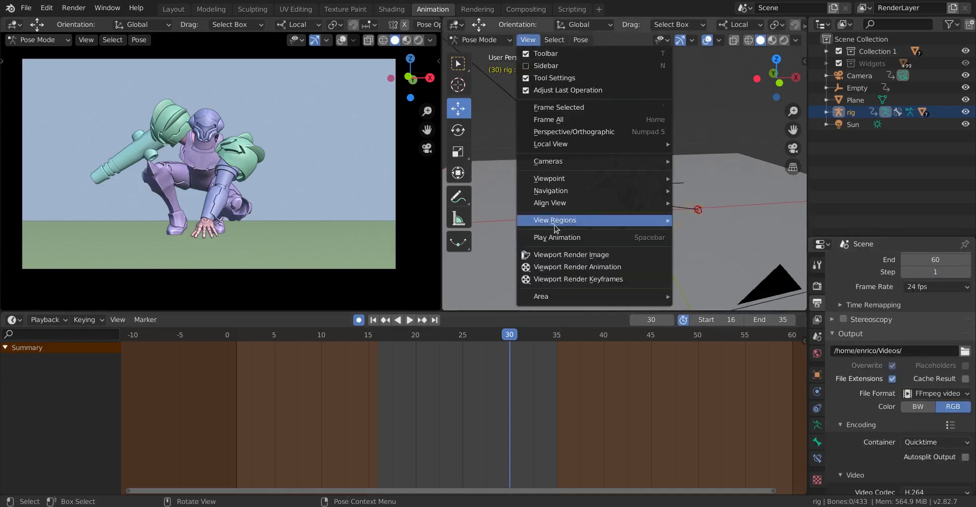
click(576, 267)
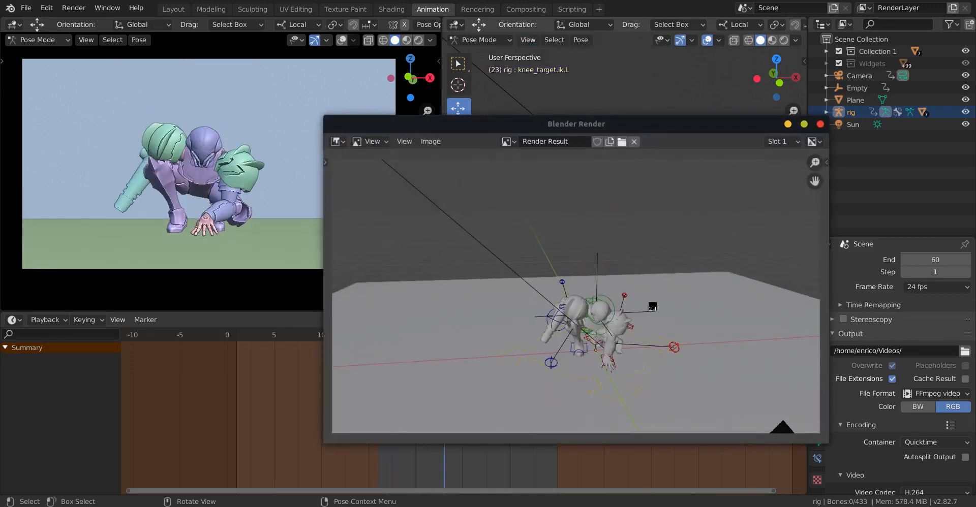
click(821, 124)
Step: View the rendered user-perspective animation in the animation player and close the player
click(74, 8)
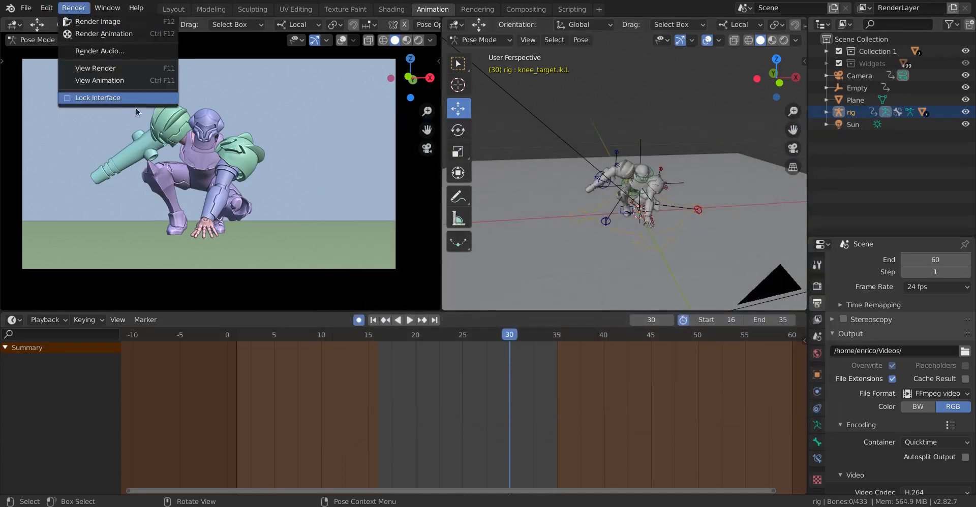
click(108, 81)
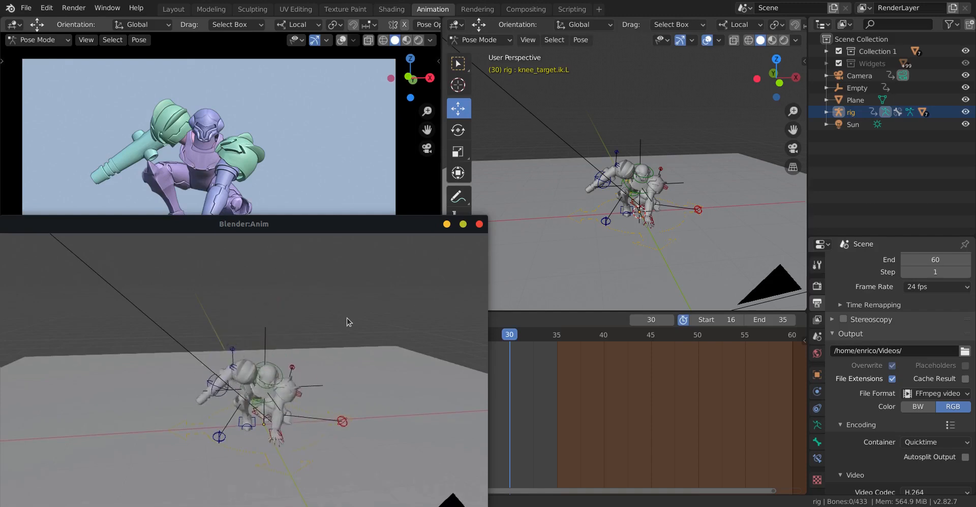
click(478, 225)
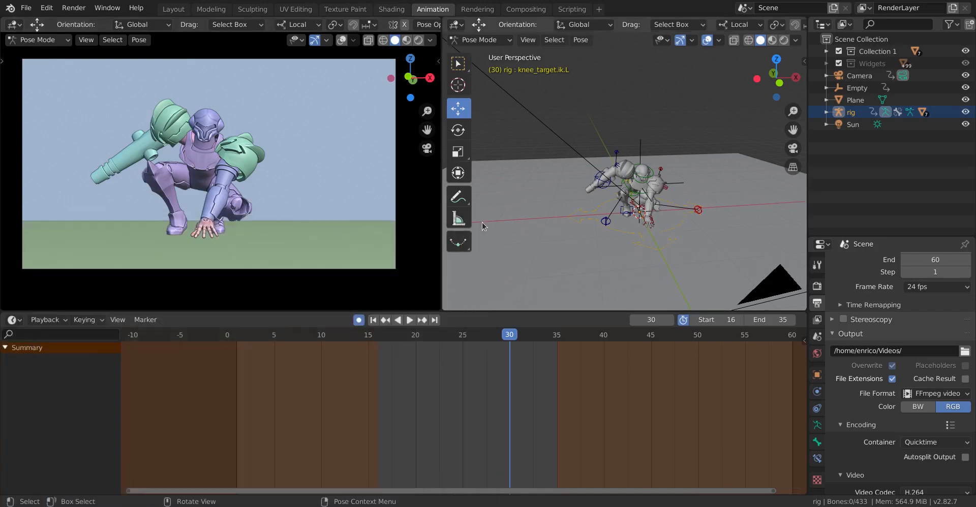
scroll(843, 332, up, 5)
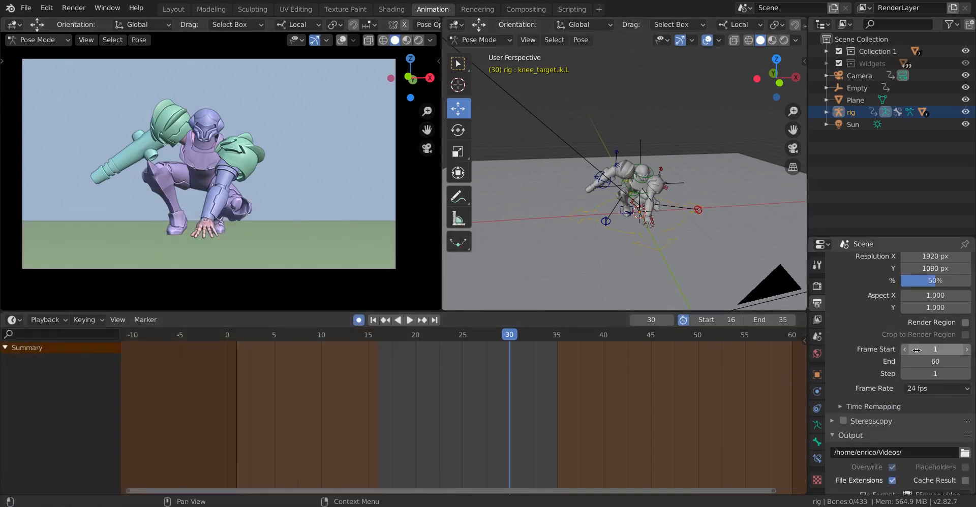